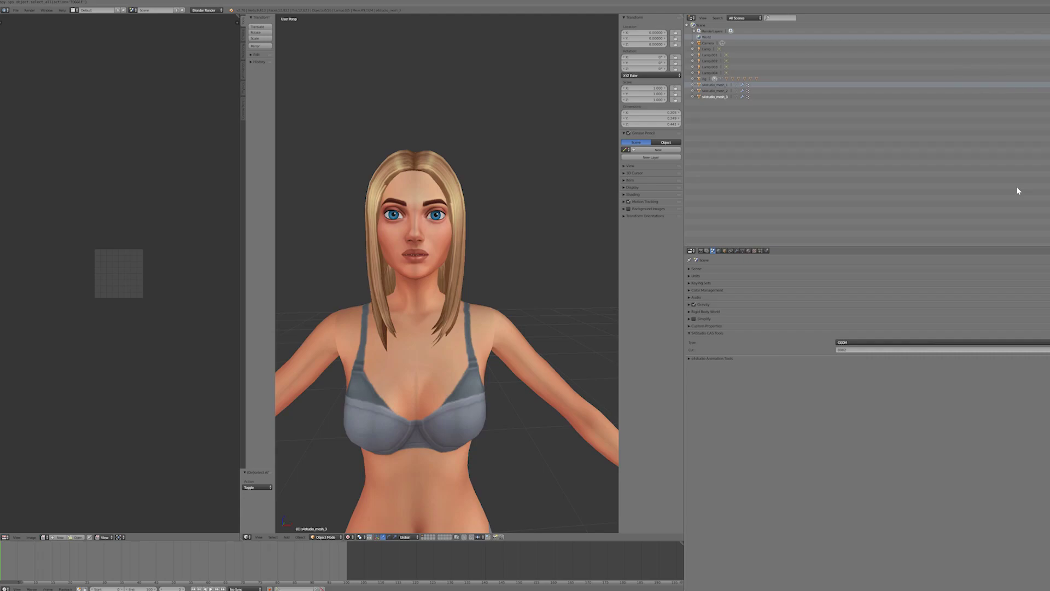
pyautogui.moveTo(513, 209); pyautogui.dragTo(508, 253, button='middle')
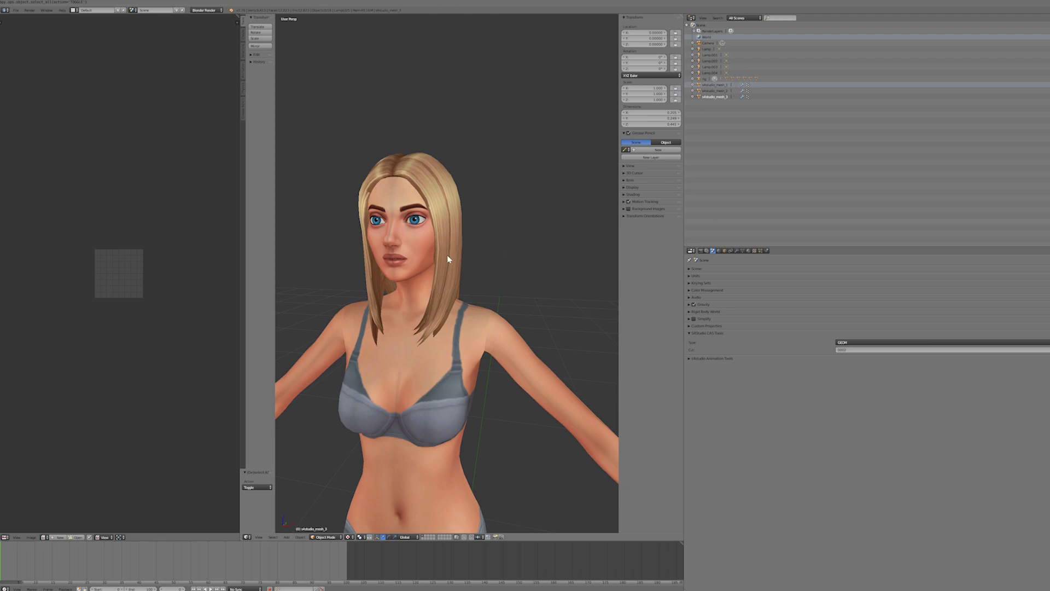
pyautogui.press('a')
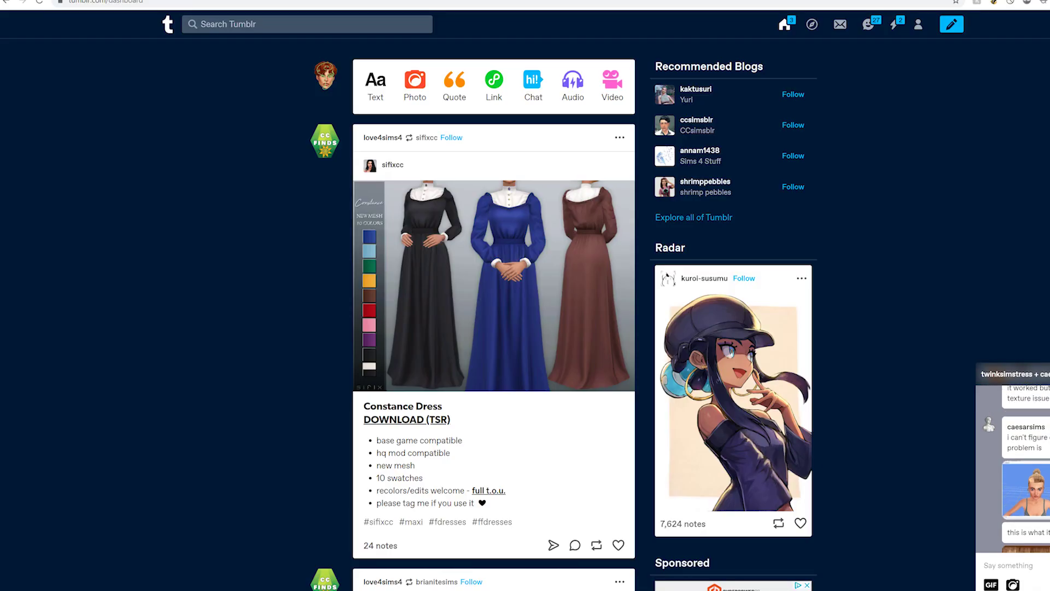
# Switch to the Tumblr chat and view the shared pictures of the incomplete hair in Sims 4 Studio and the ponytail in Blender.
pyautogui.scroll(9, 1026, 465)
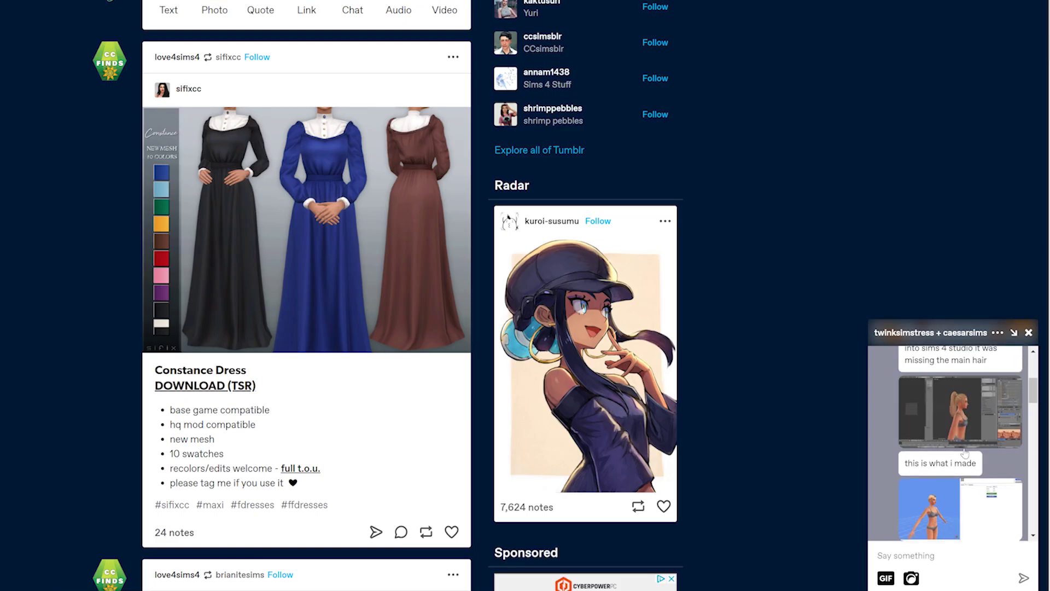
pyautogui.scroll(-1, 965, 451)
pyautogui.scroll(1, 965, 438)
pyautogui.click(965, 432)
pyautogui.click(933, 520)
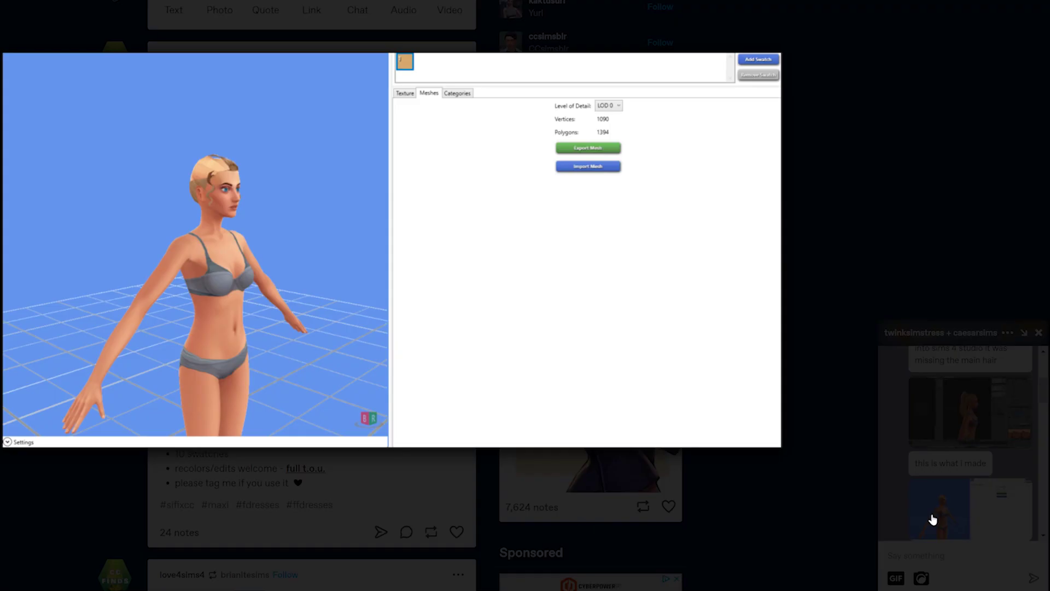
pyautogui.click(968, 204)
pyautogui.click(969, 416)
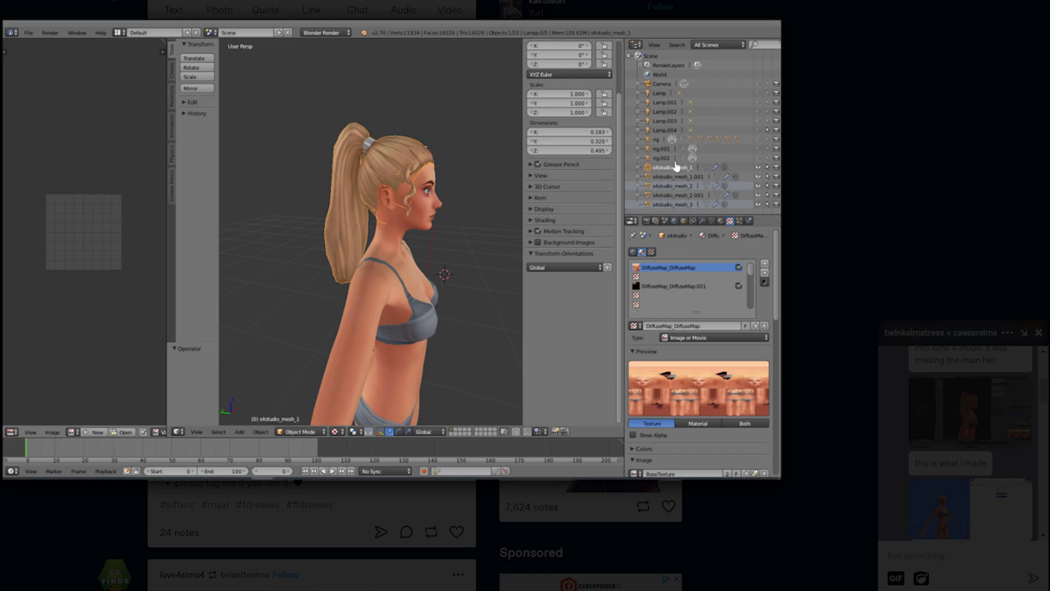
pyautogui.click(876, 193)
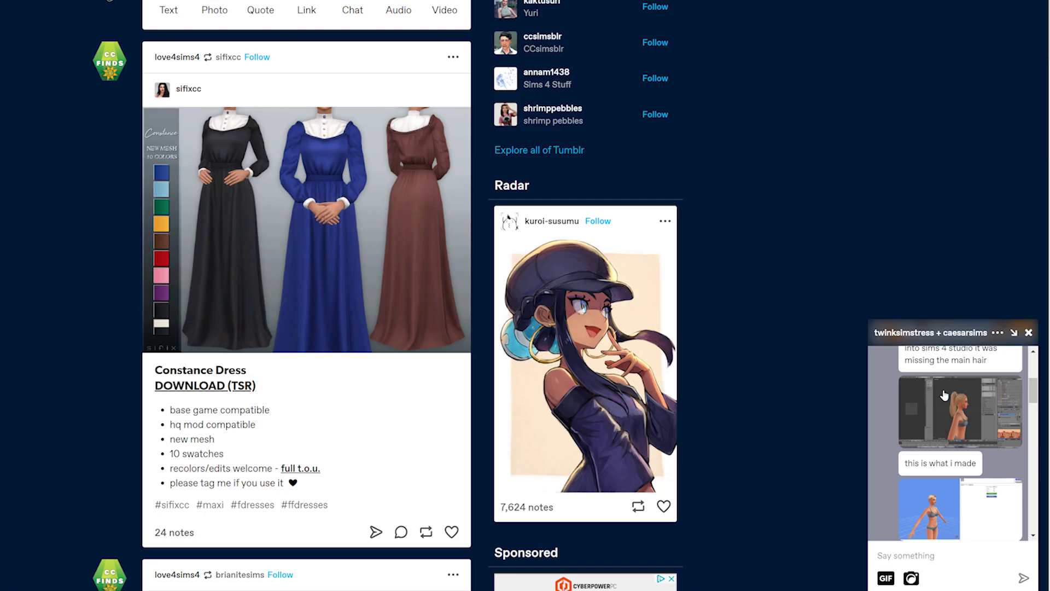
# View the chat picture of the ponytail's texture problem in Sims 4 Studio, then close it.
pyautogui.scroll(-5, 945, 395)
pyautogui.click(944, 410)
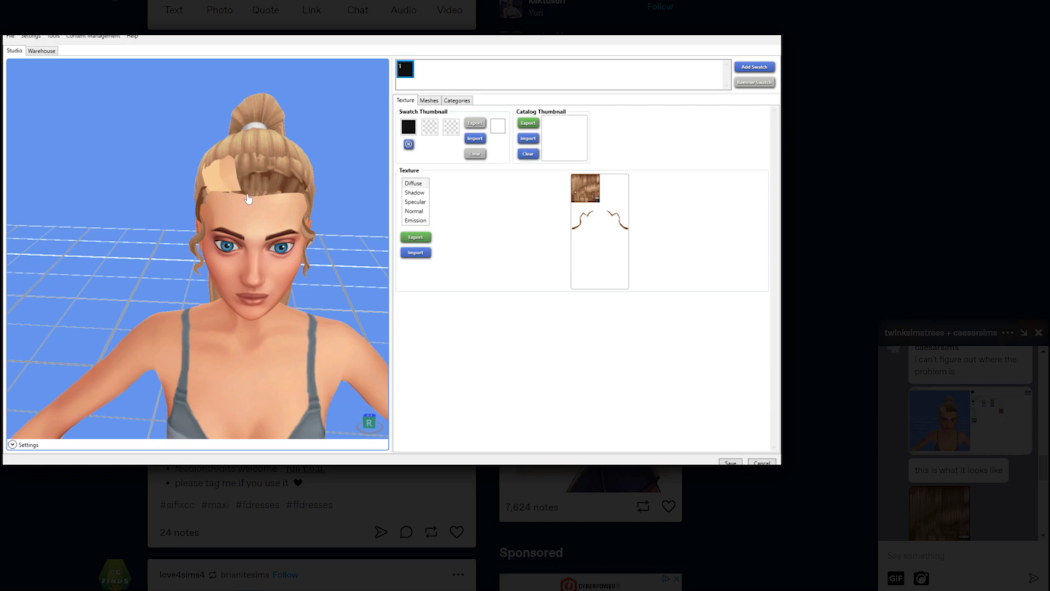
pyautogui.click(1001, 201)
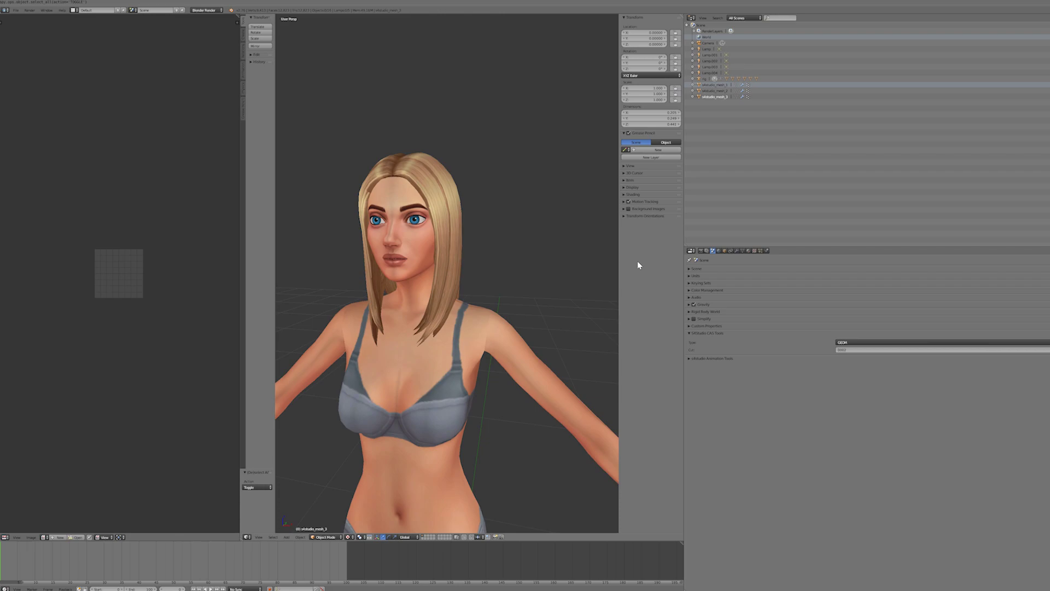
# Switch to Blender and examine the long blonde hair on the Sim's head from the front and side.
pyautogui.scroll(3, 497, 202)
pyautogui.scroll(-3, 497, 230)
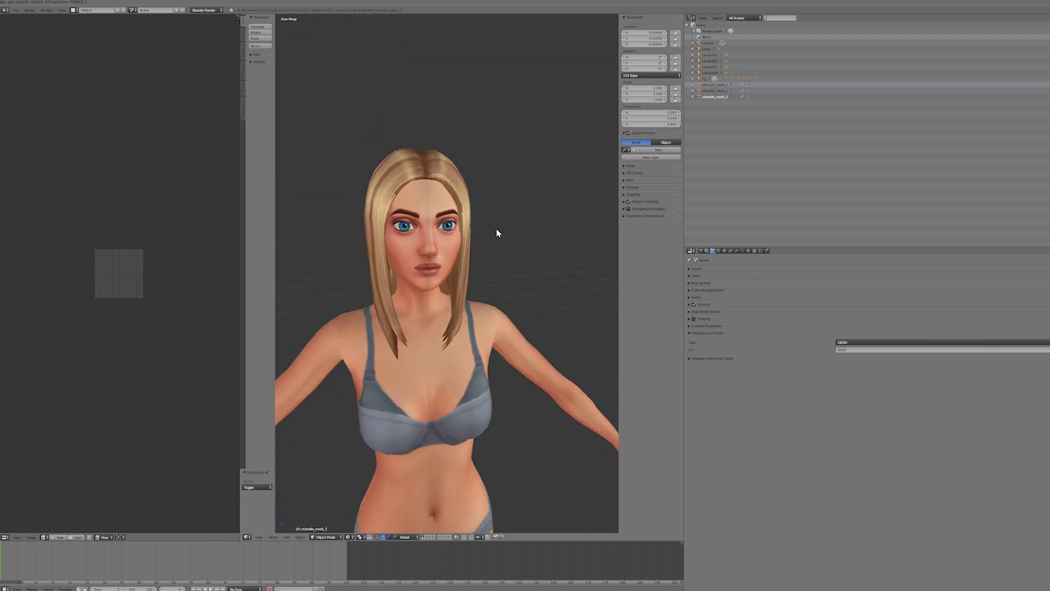
pyautogui.moveTo(498, 230)
pyautogui.mouseDown(button='middle')
pyautogui.moveTo(495, 214)
pyautogui.moveTo(492, 229)
pyautogui.mouseUp(button='middle')
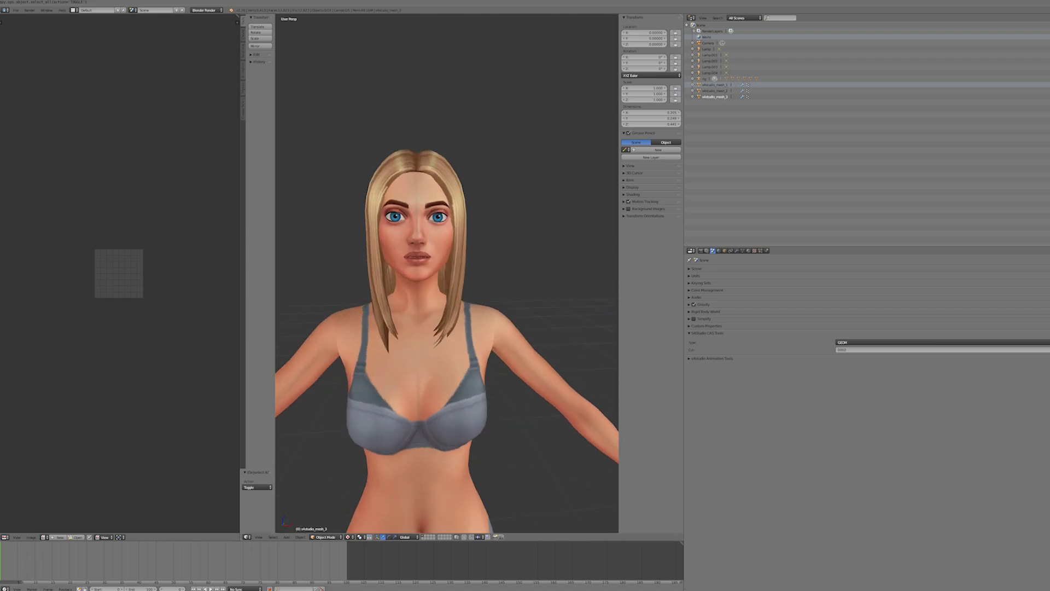
pyautogui.click(476, 590)
pyautogui.scroll(3, 477, 298)
pyautogui.moveTo(477, 298); pyautogui.dragTo(692, 332, button='right')
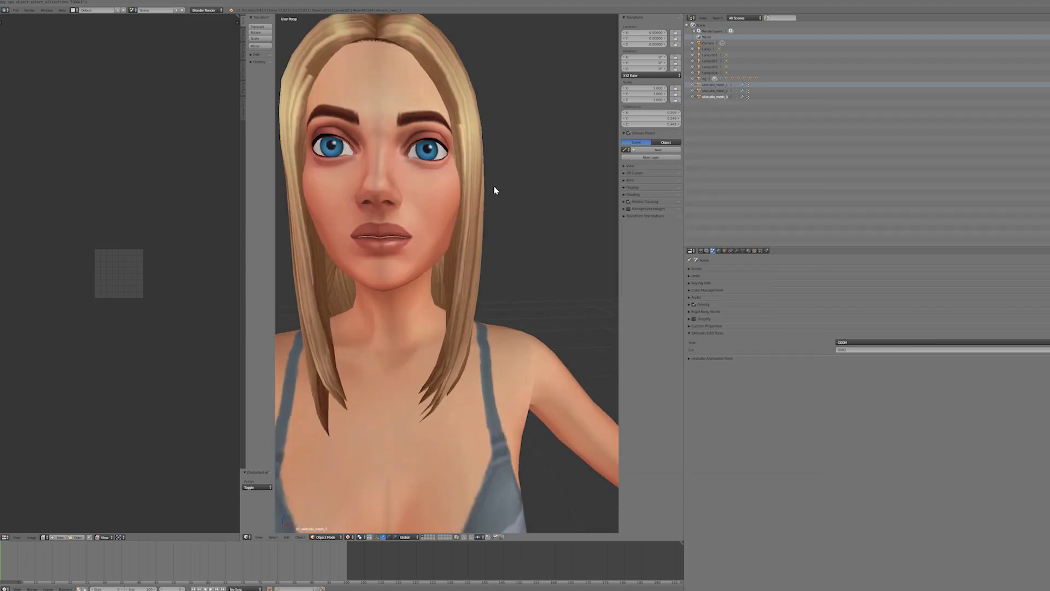
pyautogui.moveTo(494, 185); pyautogui.dragTo(377, 157, button='middle')
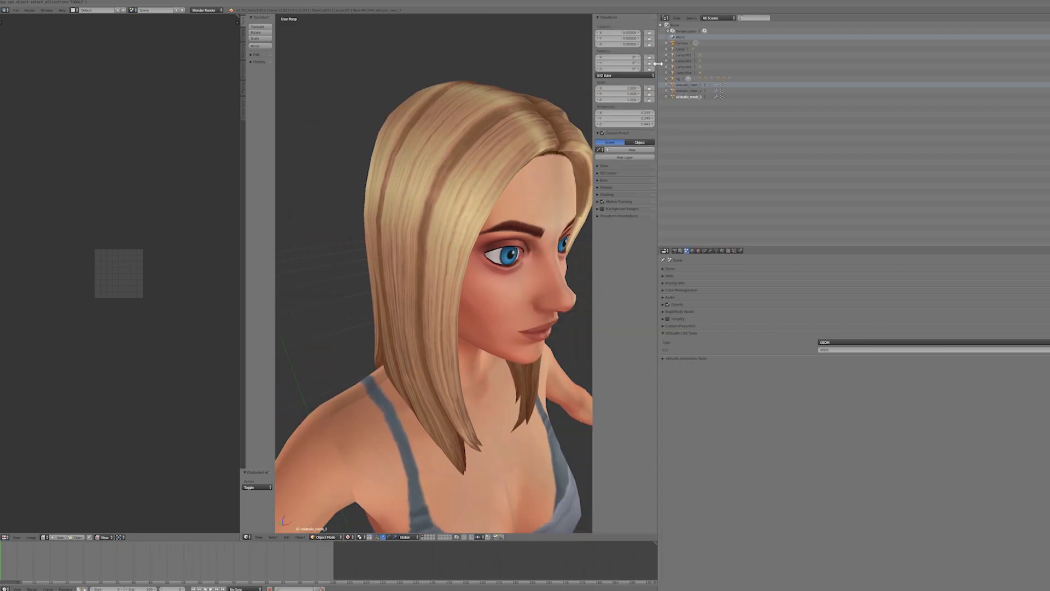
pyautogui.scroll(-5, 470, 307)
pyautogui.scroll(4, 470, 306)
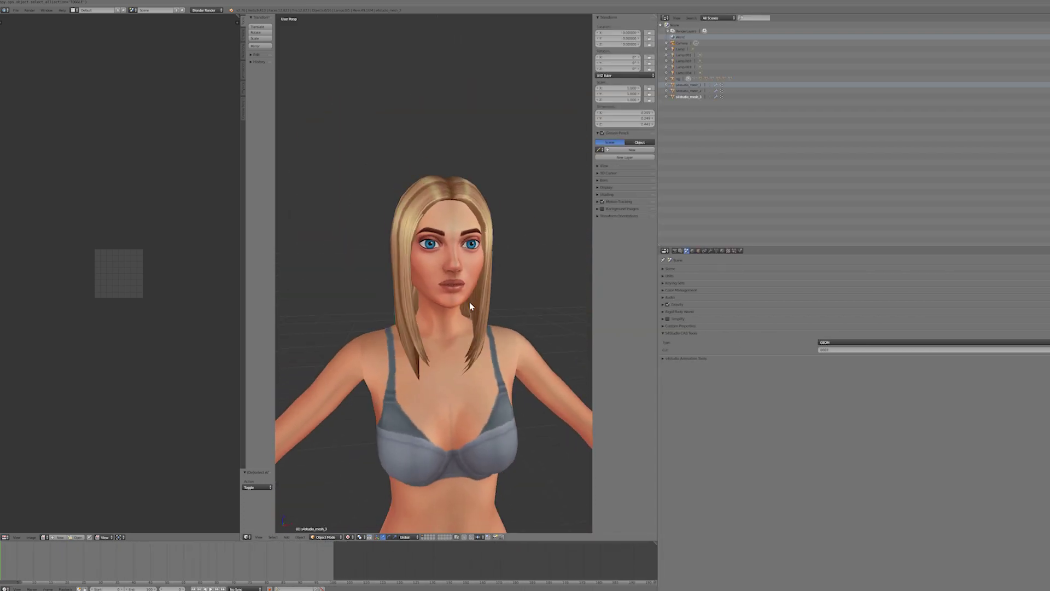
# Expand and collapse the s4studio_mesh entries in the outliner to examine what the hair is made of.
pyautogui.click(688, 91)
pyautogui.click(692, 85)
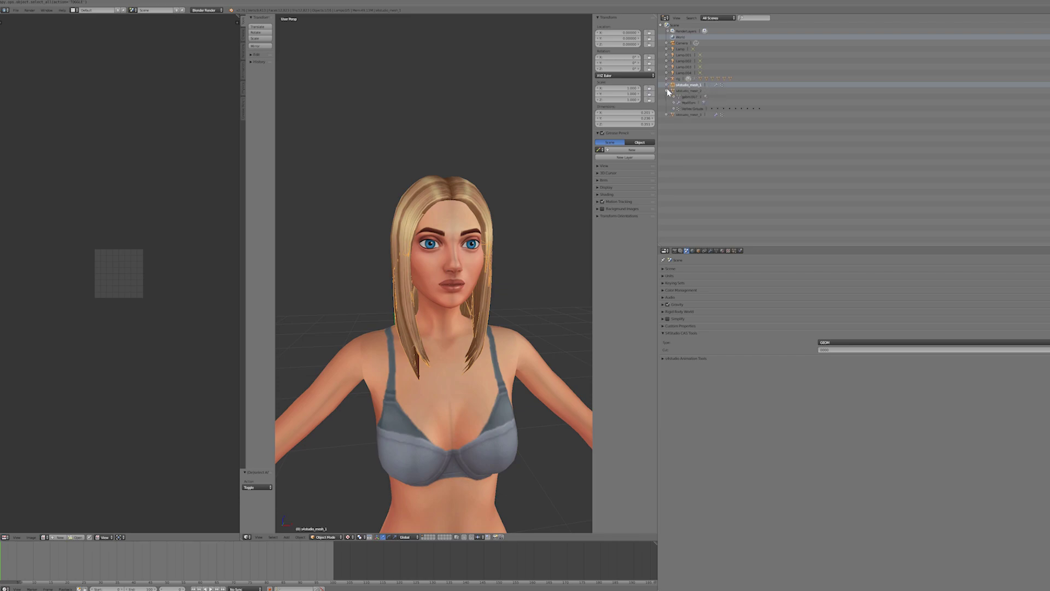
pyautogui.click(667, 97)
pyautogui.click(667, 85)
pyautogui.click(639, 153)
pyautogui.click(623, 207)
pyautogui.click(619, 216)
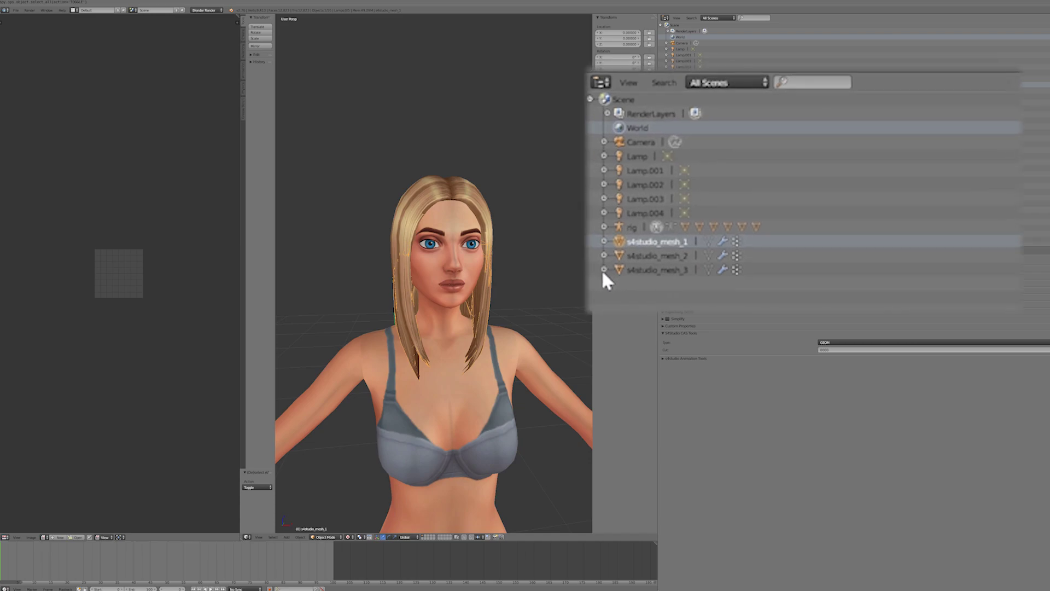
# Highlight s4studio_mesh_1, s4studio_mesh_2 and s4studio_mesh_3 one after another to identify the hair's parts.
pyautogui.click(673, 278)
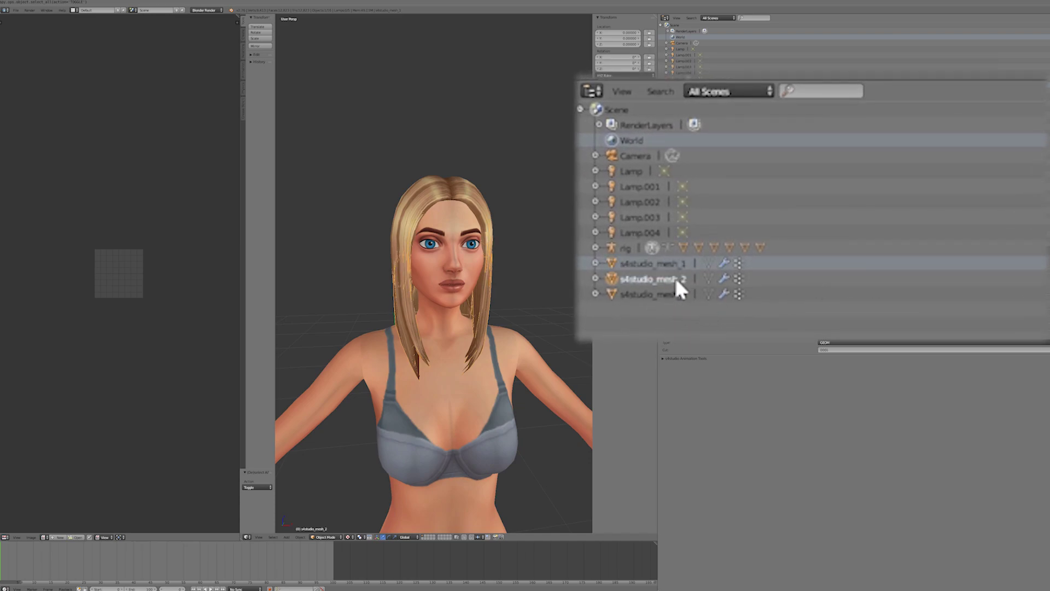
pyautogui.click(698, 97)
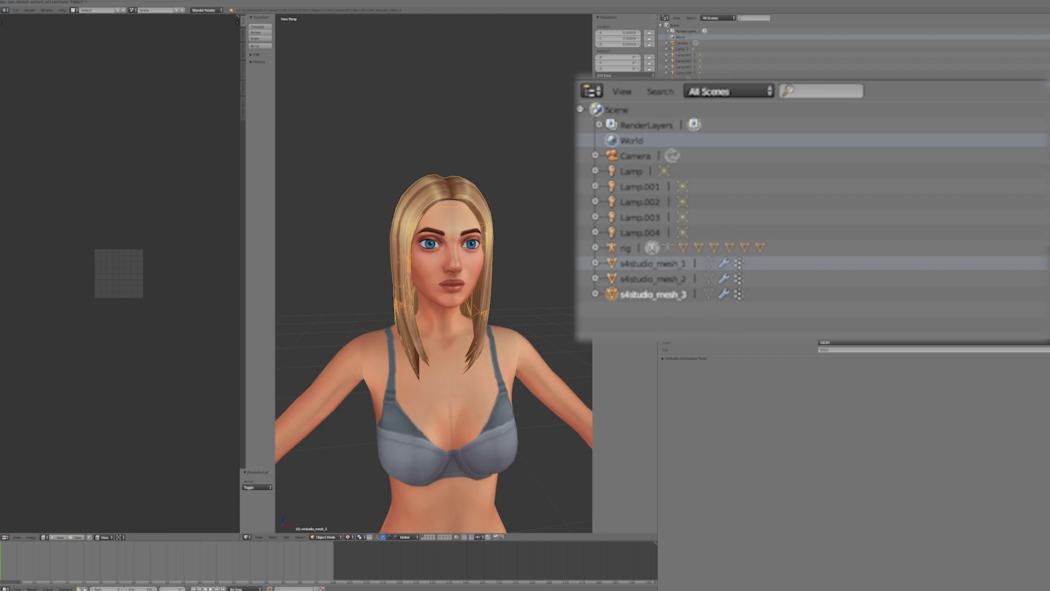
pyautogui.click(678, 265)
pyautogui.click(678, 281)
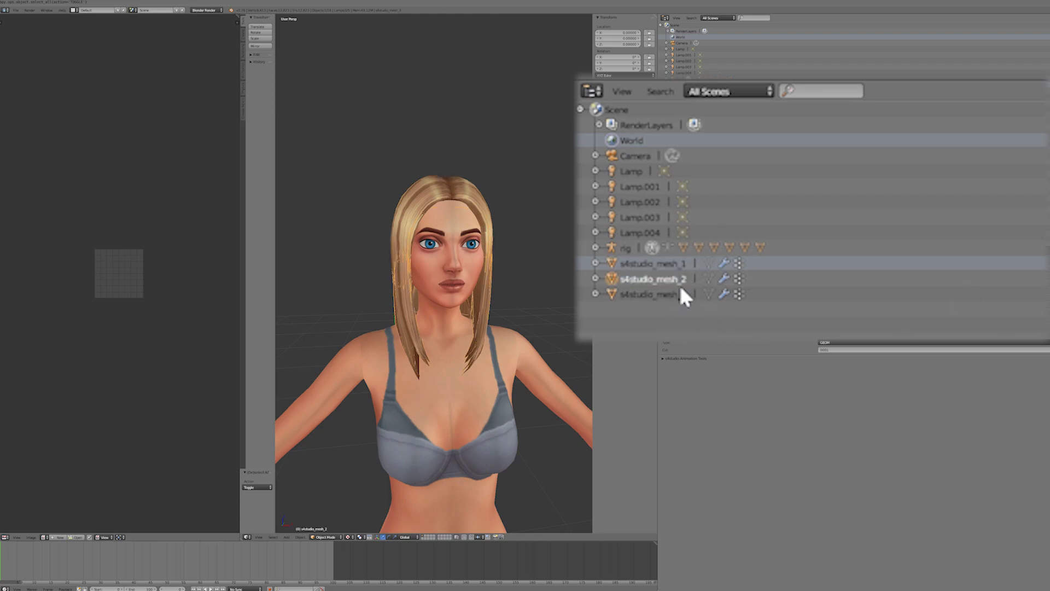
pyautogui.click(678, 295)
# Toggle the visibility of s4studio_mesh_1, s4studio_mesh_2 and s4studio_mesh_3 to compare the full hair with its hat chops.
pyautogui.scroll(2, 475, 150)
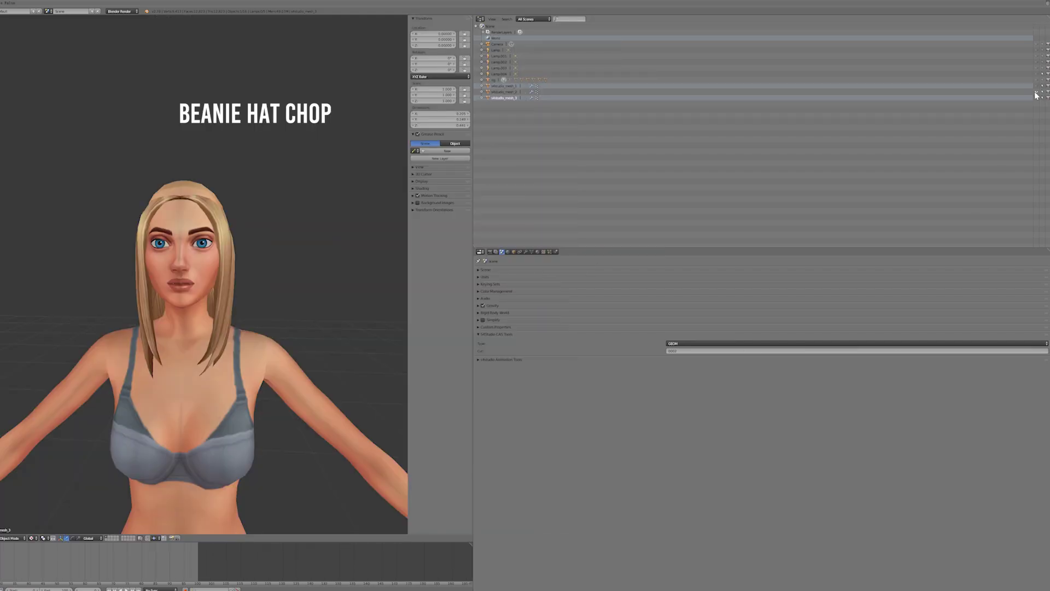
pyautogui.moveTo(134, 145); pyautogui.dragTo(265, 180, button='middle')
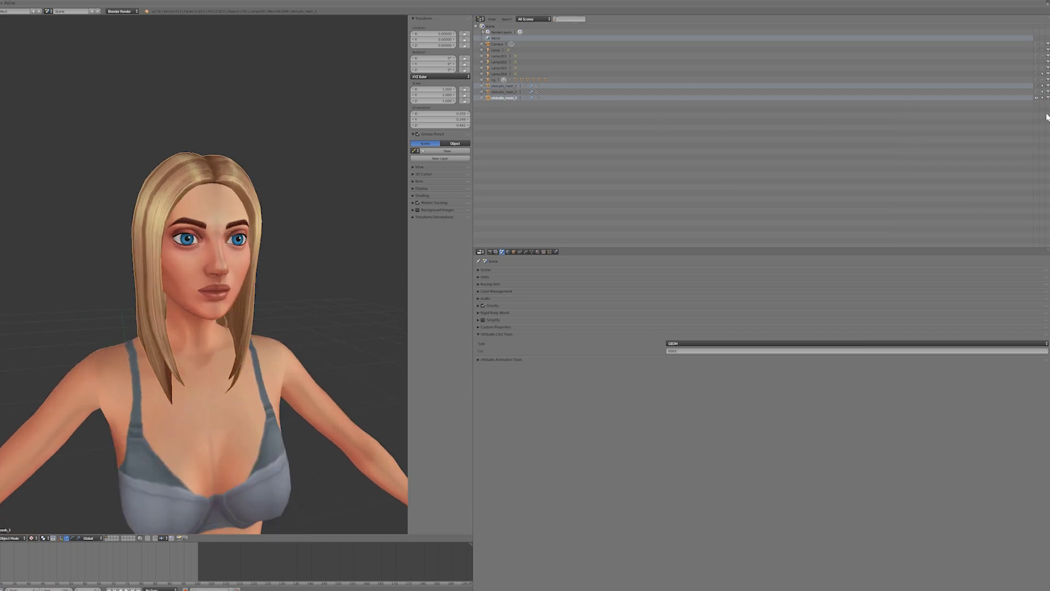
pyautogui.click(1037, 98)
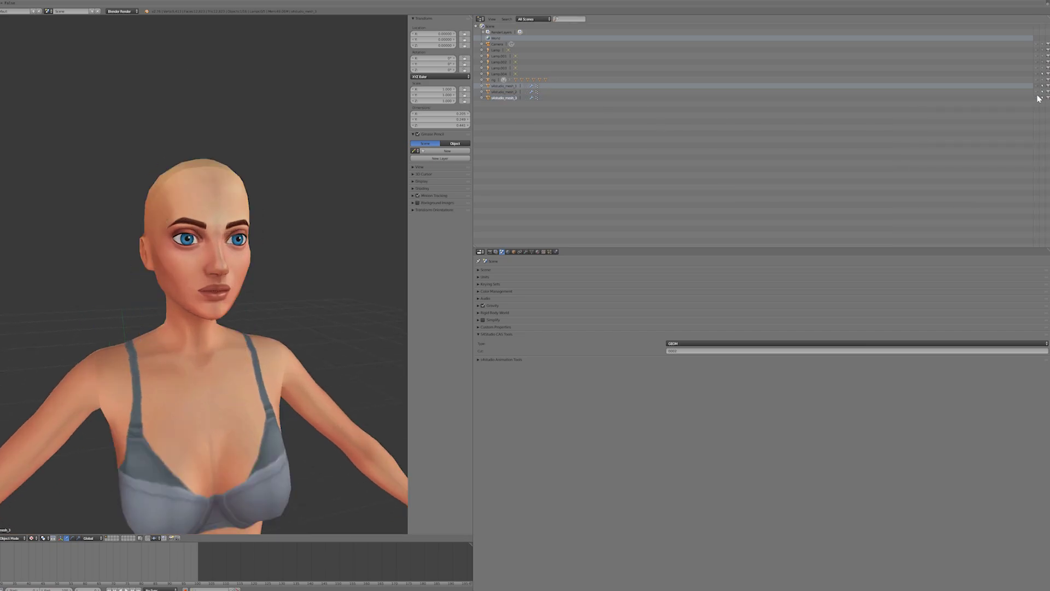
pyautogui.click(1037, 92)
pyautogui.click(1037, 92)
pyautogui.click(1037, 86)
pyautogui.click(1037, 92)
pyautogui.click(1037, 98)
# Select the three s4studio_mesh objects in turn in the outliner, ending on s4studio_mesh_1.
pyautogui.click(547, 97)
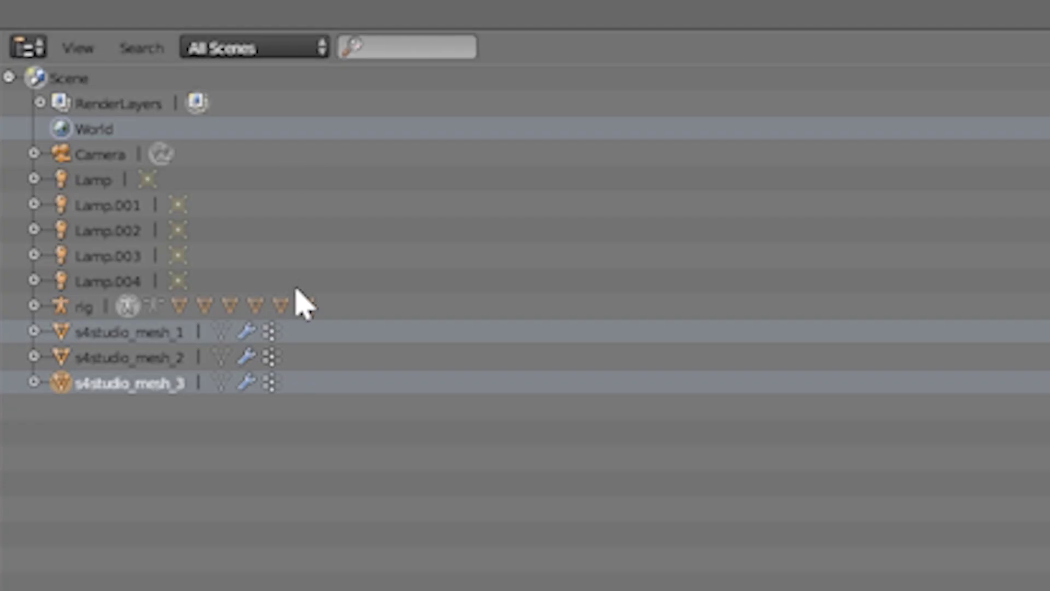
pyautogui.click(178, 356)
pyautogui.click(145, 384)
pyautogui.click(160, 335)
# Go through the scene's camera, lamps and rig by selecting them in turn, ending on Lamp.004.
pyautogui.click(105, 202)
pyautogui.click(103, 278)
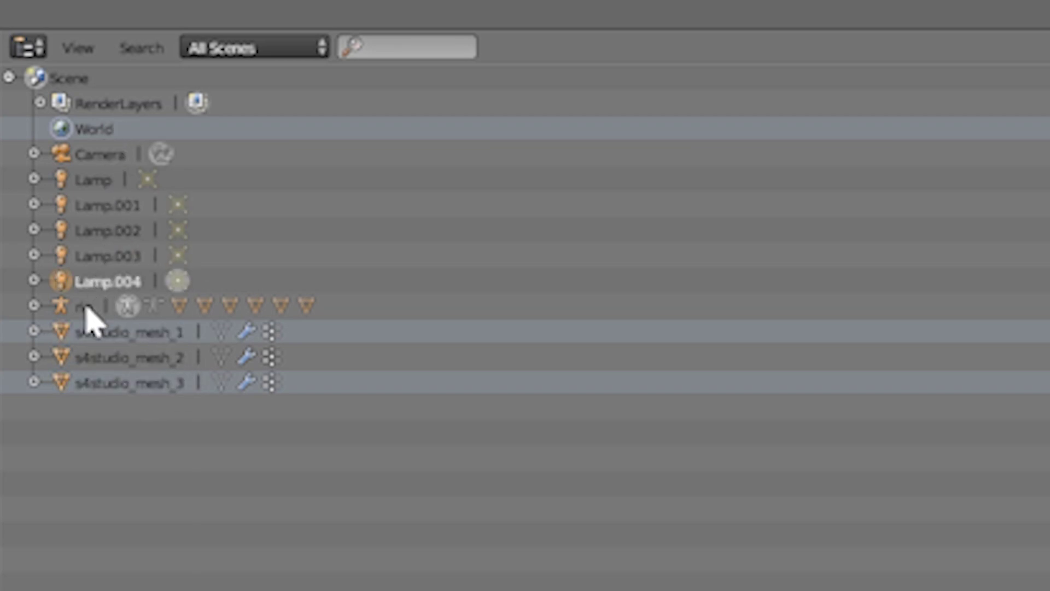
pyautogui.click(87, 309)
pyautogui.click(104, 277)
pyautogui.click(112, 256)
pyautogui.click(118, 230)
pyautogui.click(112, 205)
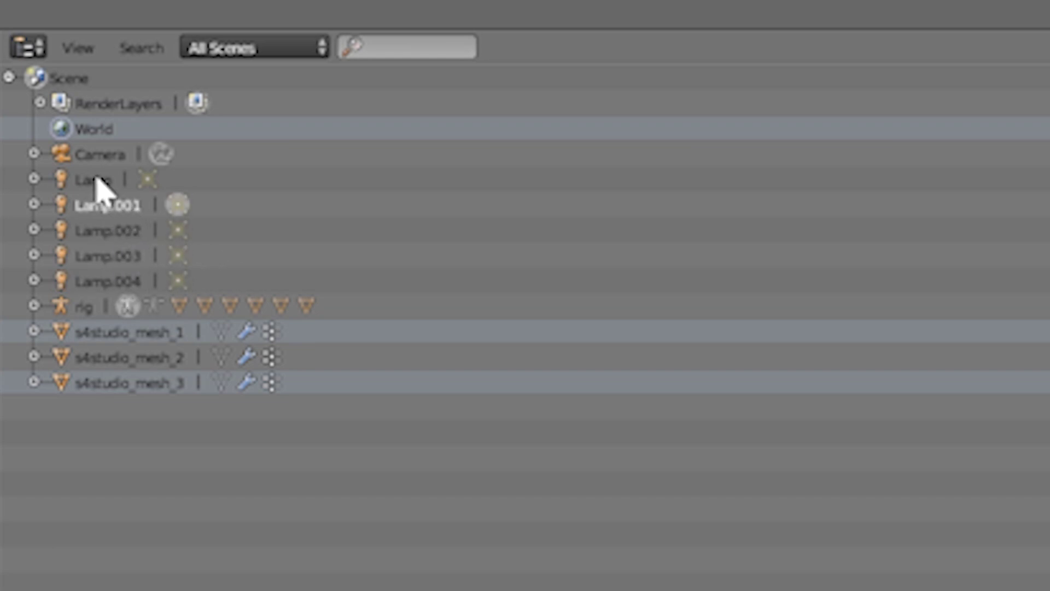
pyautogui.click(98, 155)
pyautogui.click(93, 207)
pyautogui.click(97, 232)
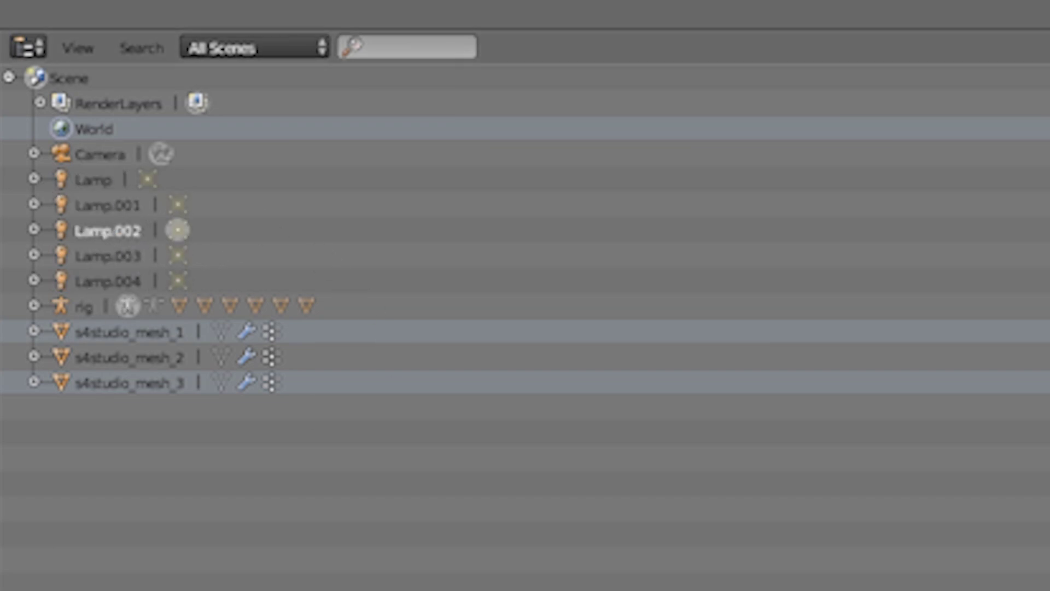
pyautogui.click(100, 257)
pyautogui.click(108, 281)
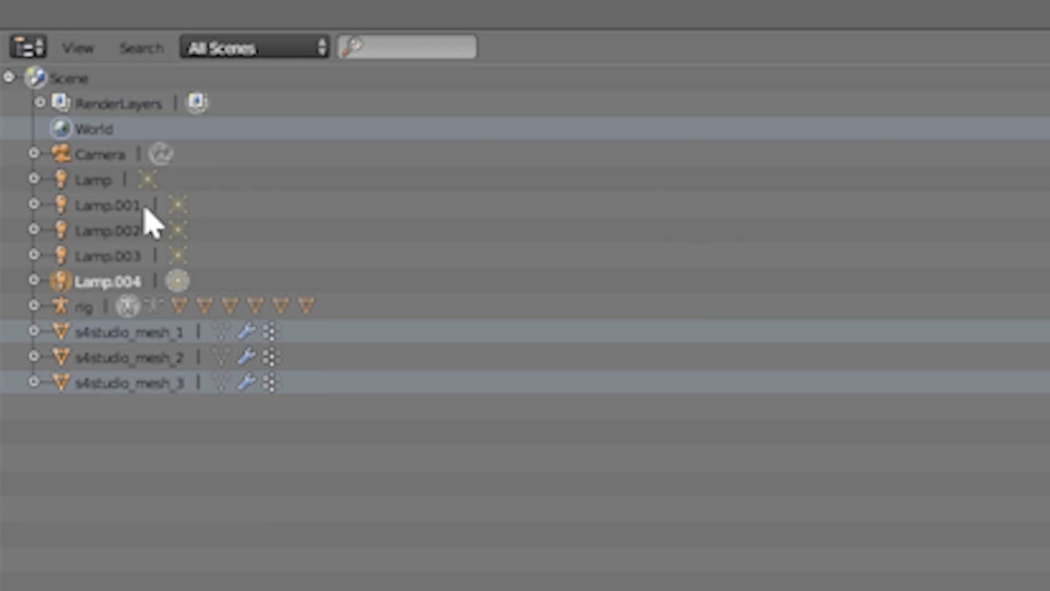
# Expand the rig to examine its body parts, select its head mesh, and collapse the rig again.
pyautogui.click(34, 305)
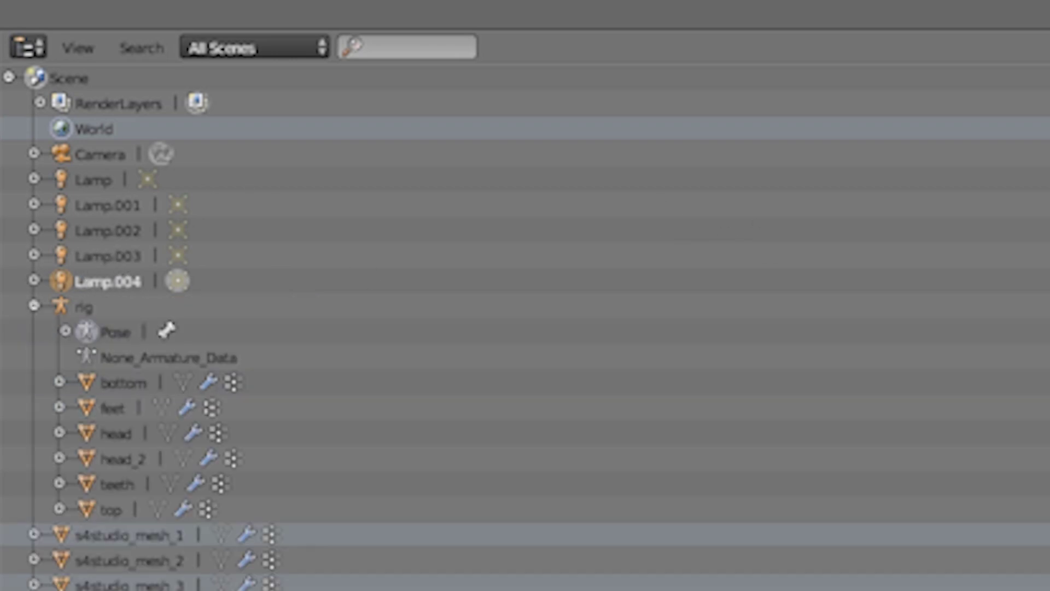
pyautogui.click(116, 434)
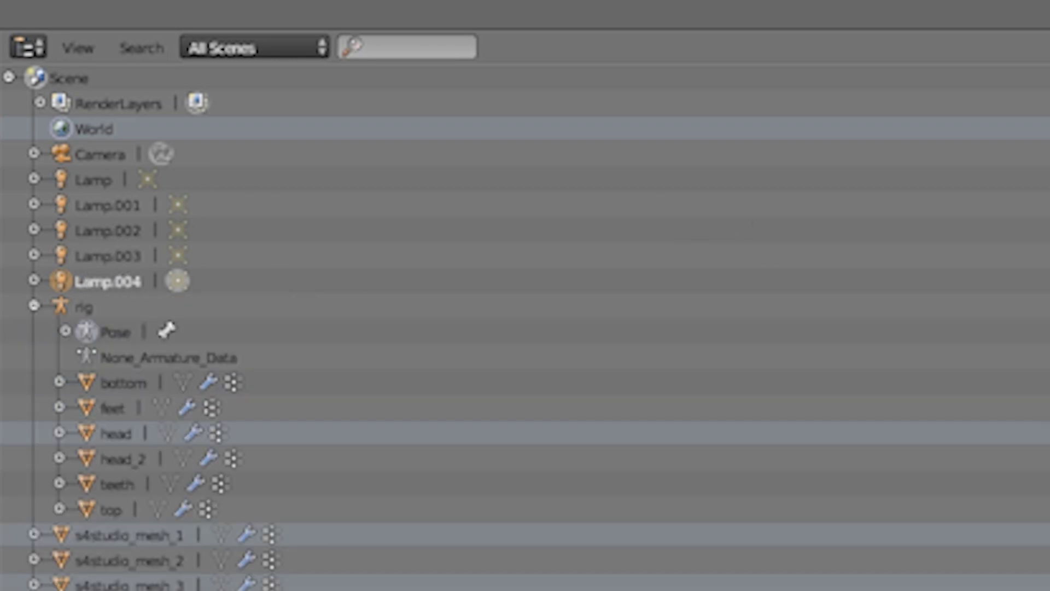
pyautogui.click(34, 305)
# Point out the three hair meshes below the rig by selecting each, ending on s4studio_mesh_3.
pyautogui.click(164, 332)
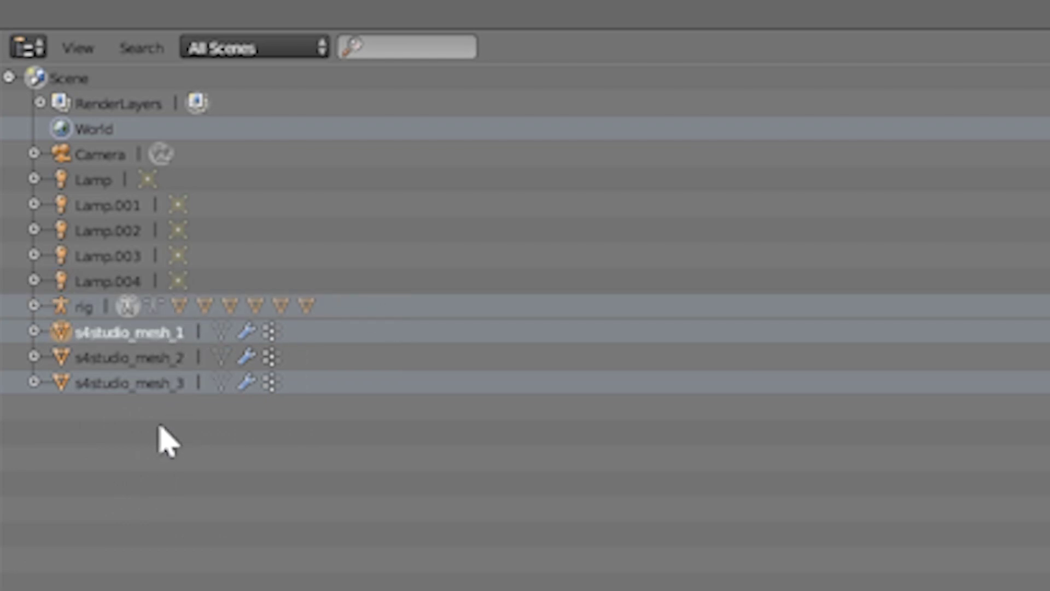
pyautogui.click(145, 383)
pyautogui.click(145, 331)
pyautogui.click(147, 357)
pyautogui.click(153, 383)
pyautogui.press('a')
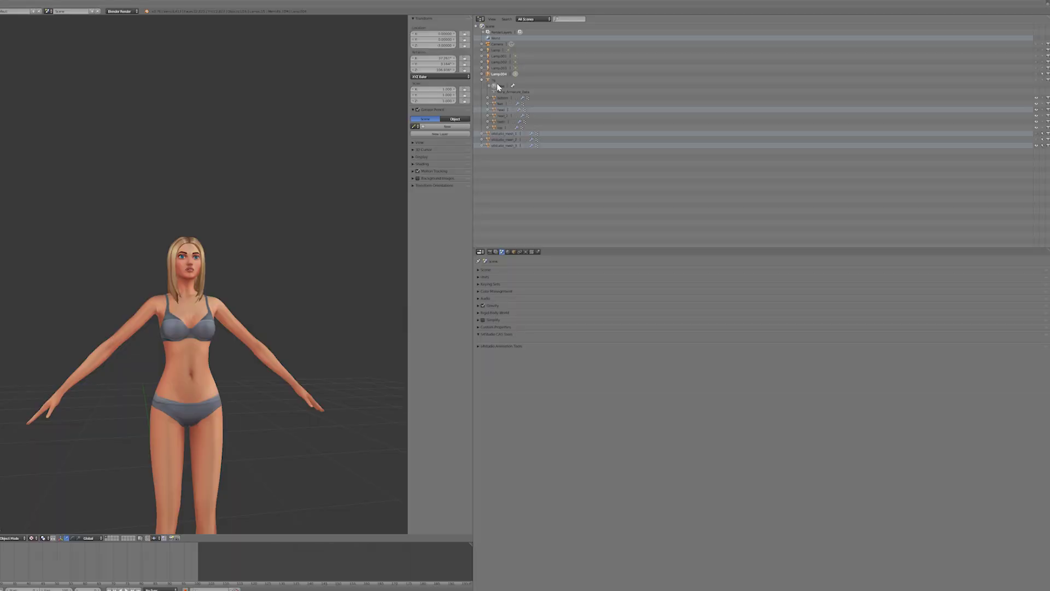
# Collapse the rig's entries and select the hair mesh s4studio_mesh_3 in the outliner.
pyautogui.click(483, 79)
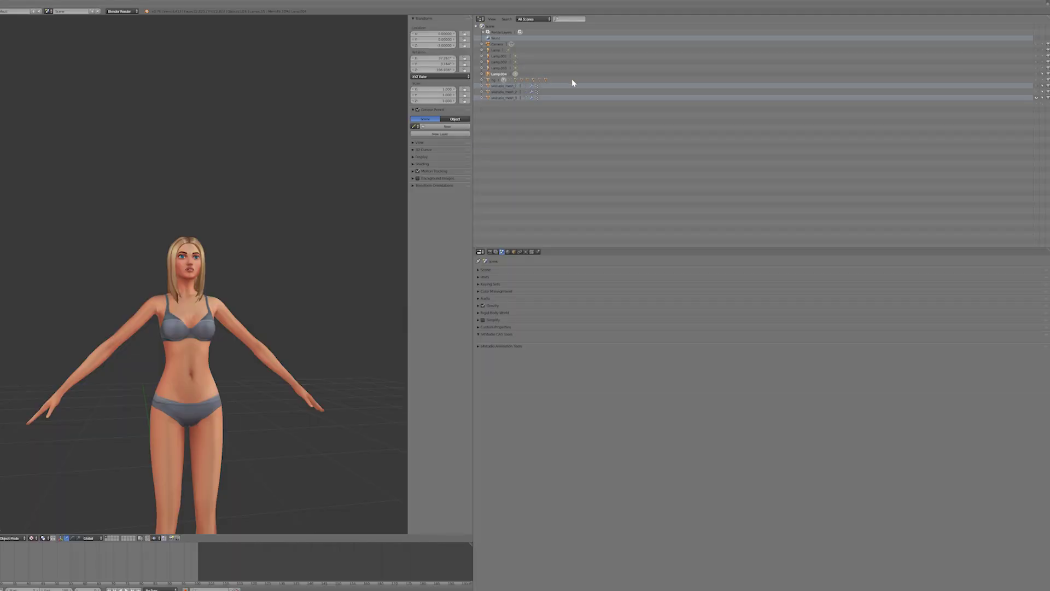
pyautogui.click(548, 85)
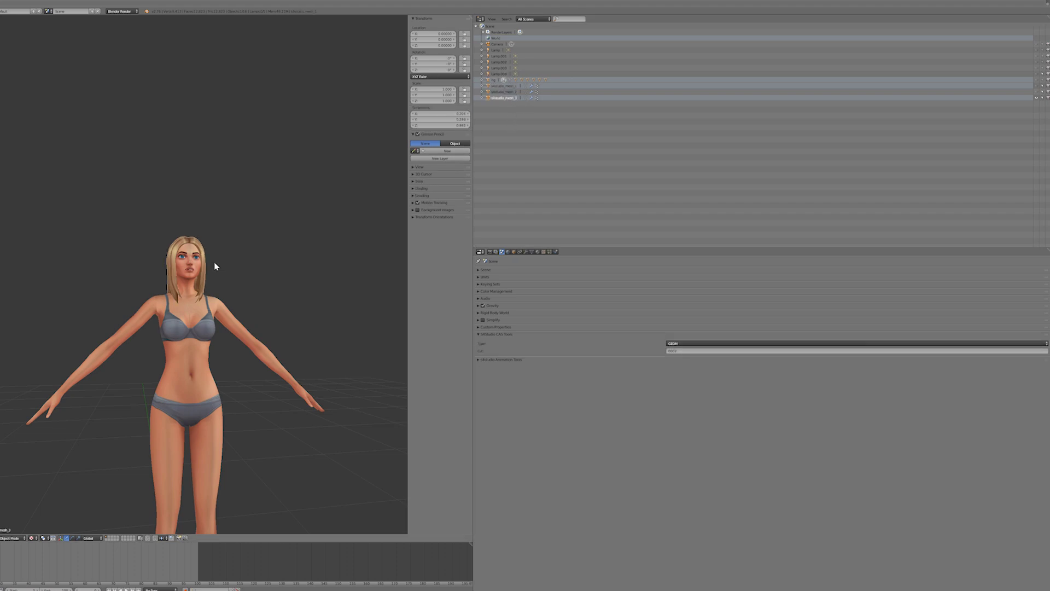
pyautogui.scroll(3, 215, 263)
pyautogui.click(504, 92)
pyautogui.click(509, 99)
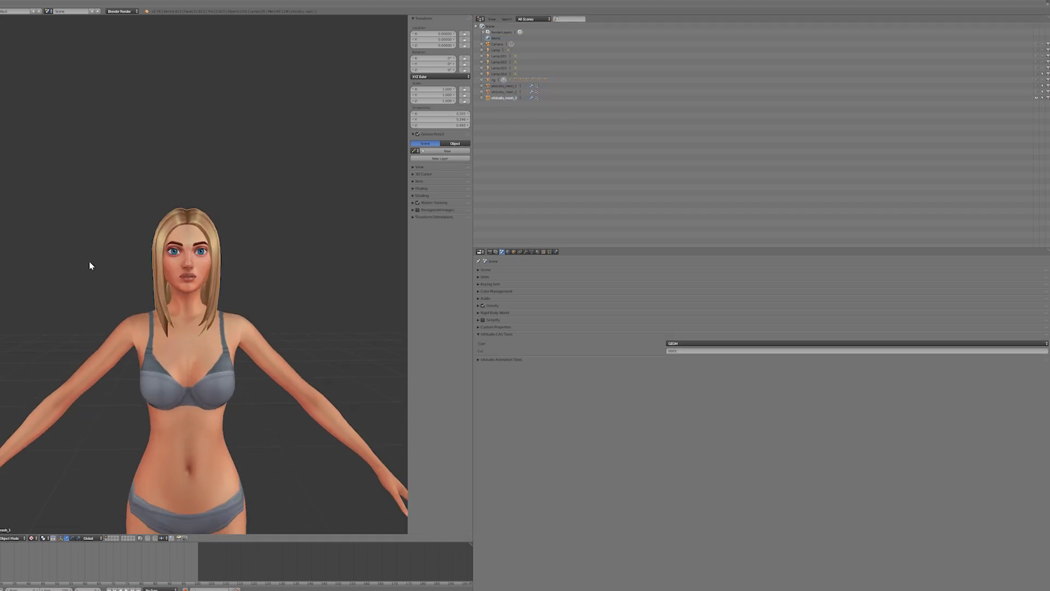
# Display the tool shelf and widen the 3D viewport to give the head and hair more room.
pyautogui.moveTo(225, 214); pyautogui.dragTo(243, 246, button='middle')
pyautogui.scroll(-3, 282, 205)
pyautogui.scroll(3, 315, 235)
pyautogui.moveTo(315, 236); pyautogui.dragTo(270, 267, button='middle')
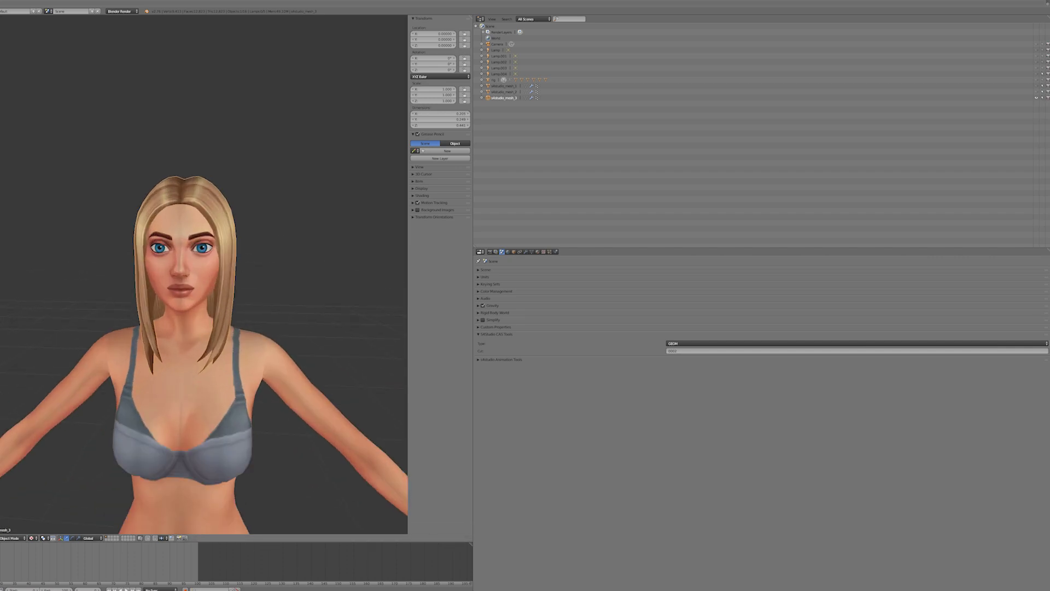
pyautogui.press('t')
pyautogui.moveTo(472, 222); pyautogui.dragTo(729, 223)
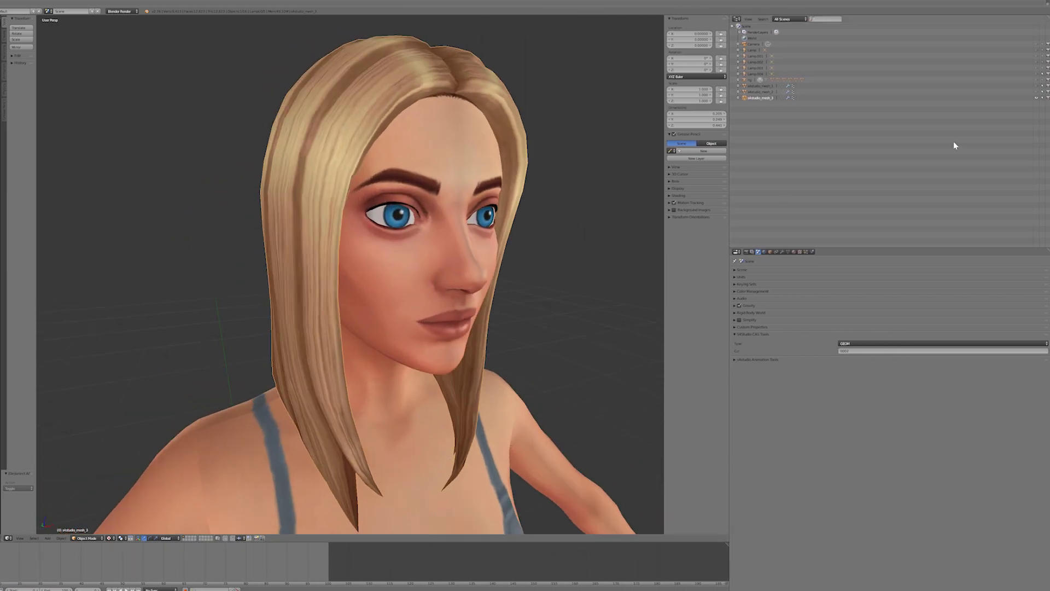
# Turn the model to a near-frontal view and switch the hair mesh s4studio_mesh_3 to Edit Mode.
pyautogui.moveTo(356, 285); pyautogui.dragTo(277, 291, button='middle')
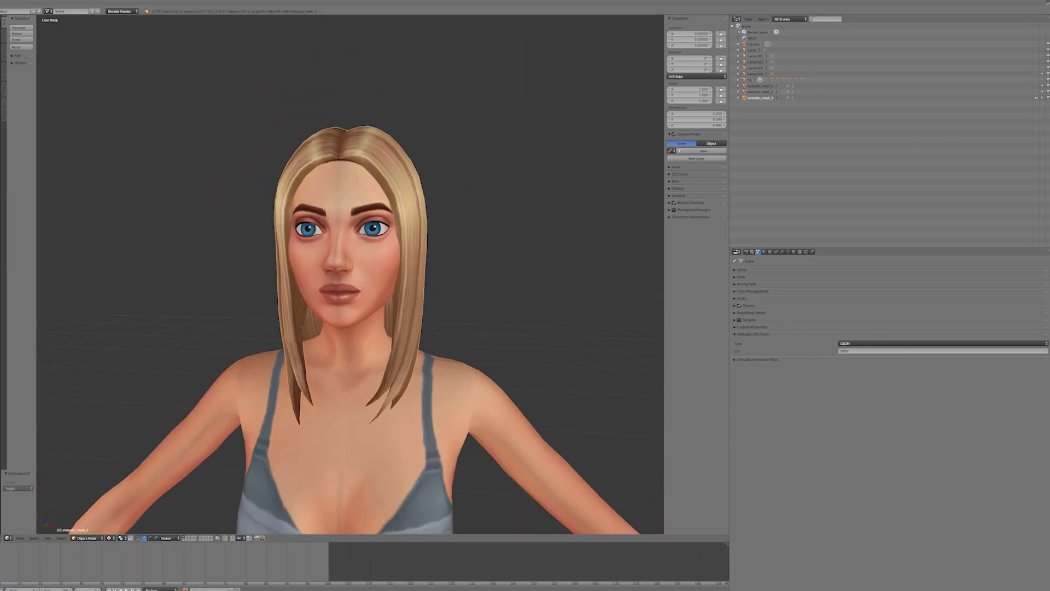
pyautogui.click(81, 538)
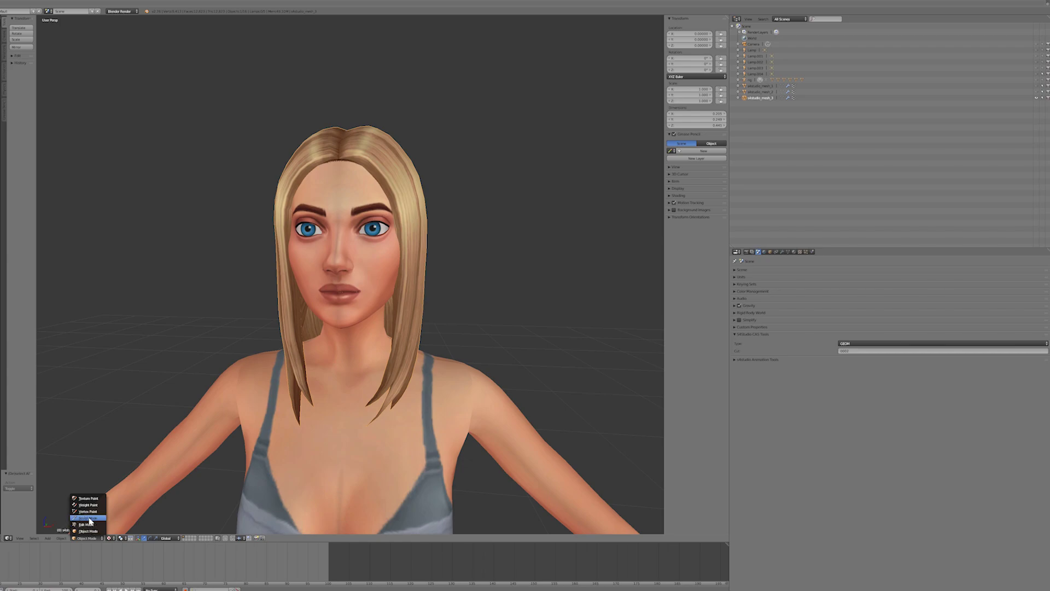
pyautogui.click(92, 525)
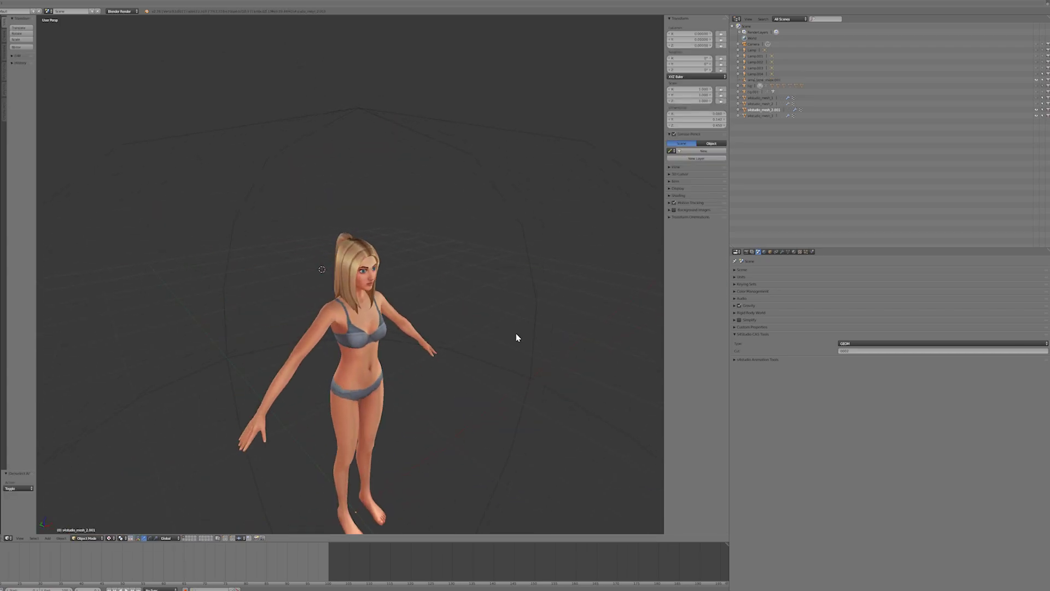
# Tell the ponytail and the base hair apart by toggling the visibility of s4studio_mesh_2.001 and s4studio_mesh_3.
pyautogui.moveTo(516, 335); pyautogui.dragTo(301, 322, button='middle')
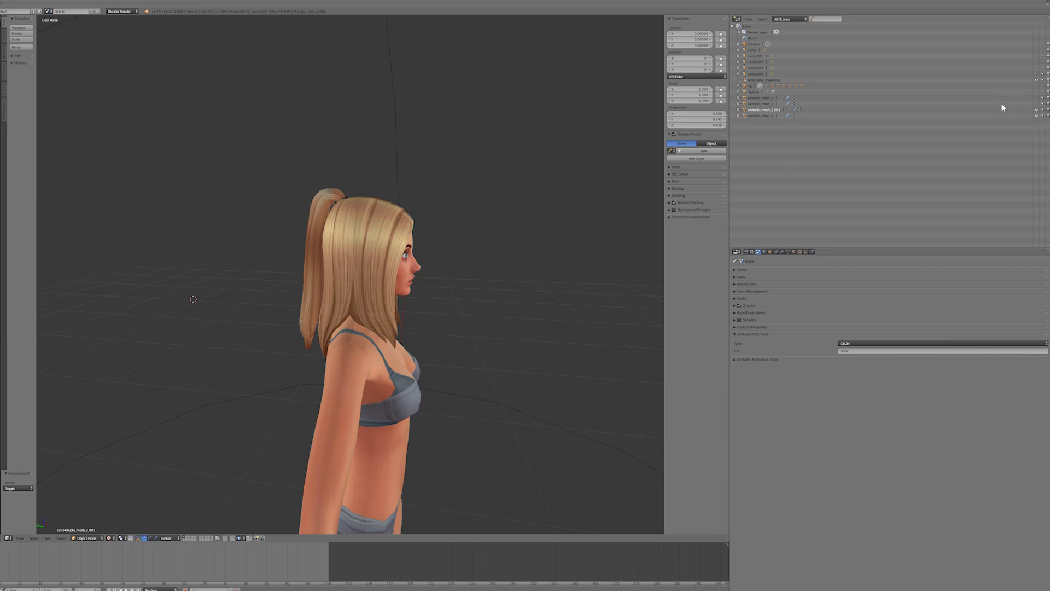
pyautogui.moveTo(459, 149); pyautogui.dragTo(387, 153, button='middle')
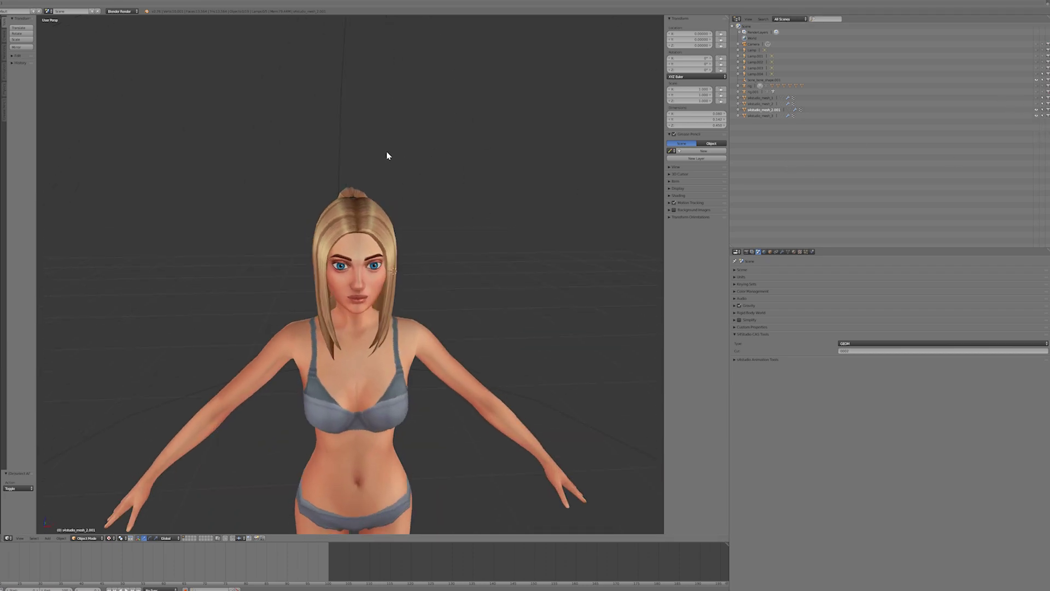
pyautogui.moveTo(355, 249); pyautogui.dragTo(391, 234, button='middle')
pyautogui.click(1037, 109)
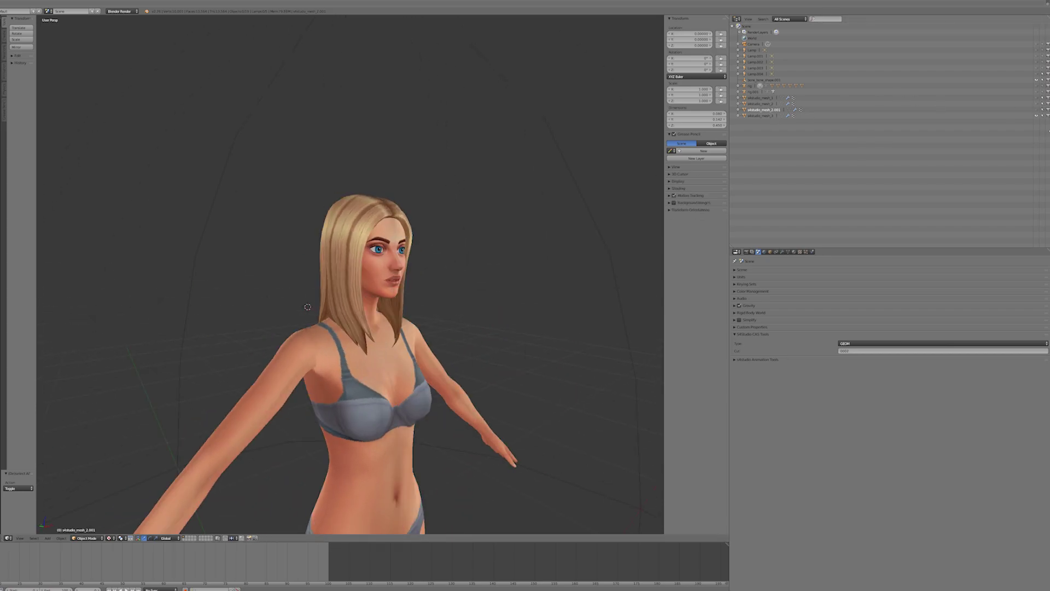
pyautogui.click(1037, 116)
pyautogui.click(1038, 116)
pyautogui.click(1037, 110)
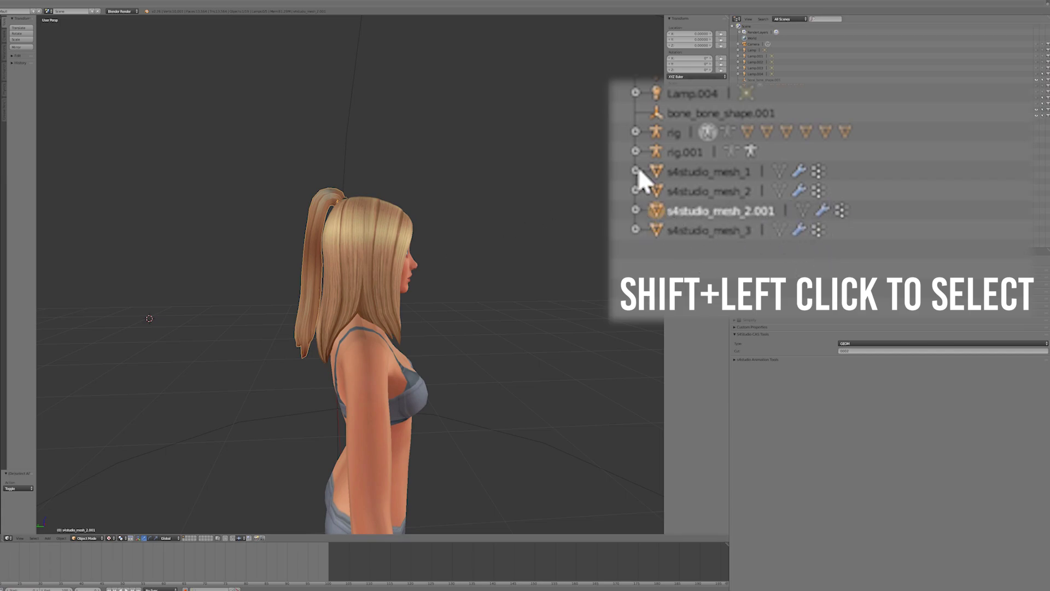
# Merge the ponytail mesh s4studio_mesh_2.001 into s4studio_mesh_3.
pyautogui.keyDown('shift'); pyautogui.click(651, 231); pyautogui.keyUp('shift')
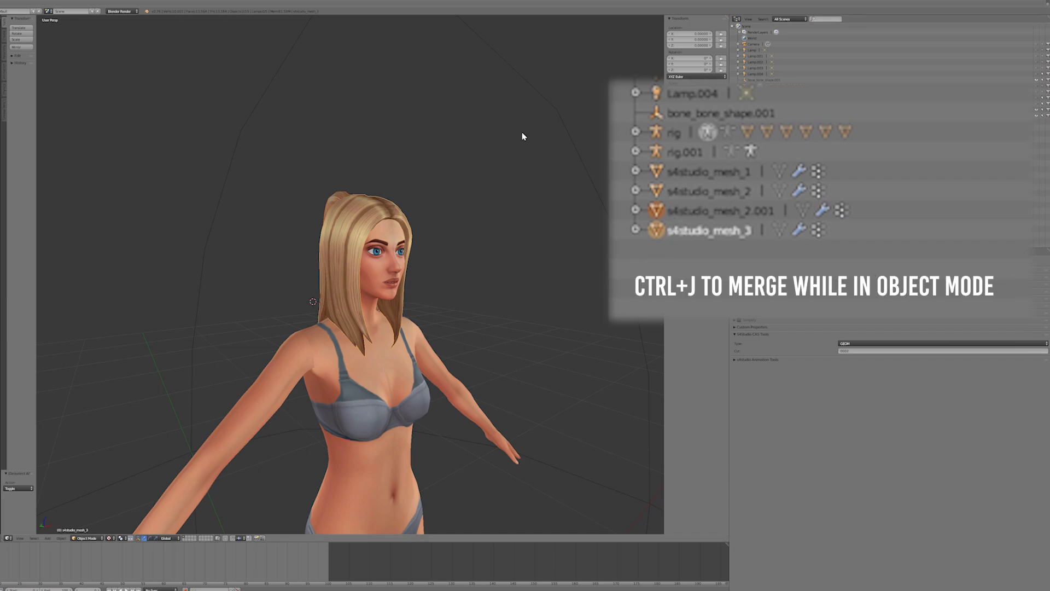
pyautogui.moveTo(522, 133); pyautogui.dragTo(513, 136, button='middle')
pyautogui.hotkey('ctrl', 'j')
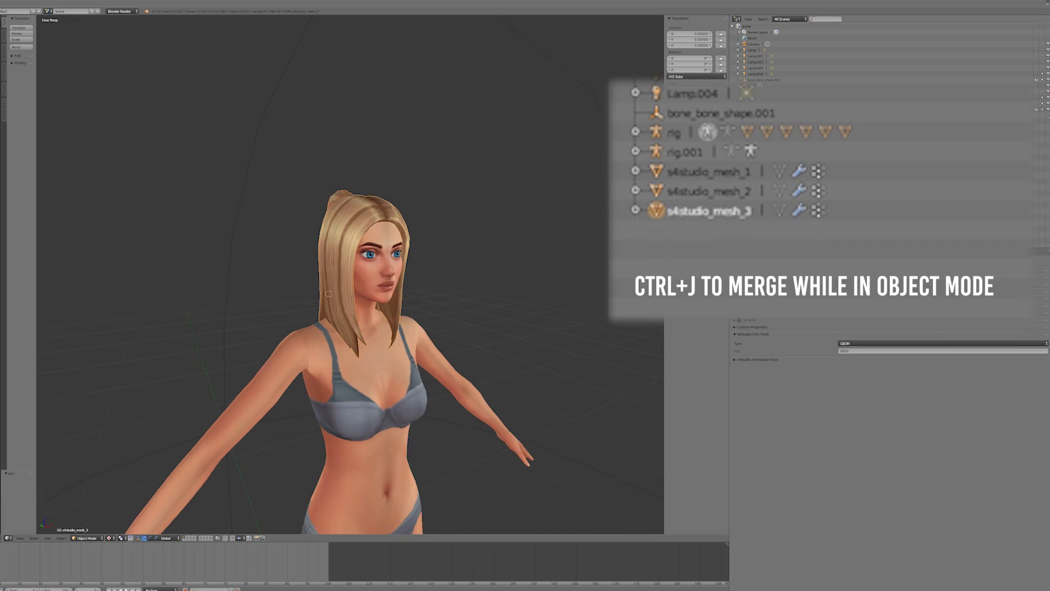
pyautogui.moveTo(526, 147); pyautogui.dragTo(417, 177, button='middle')
pyautogui.scroll(-2, 418, 177)
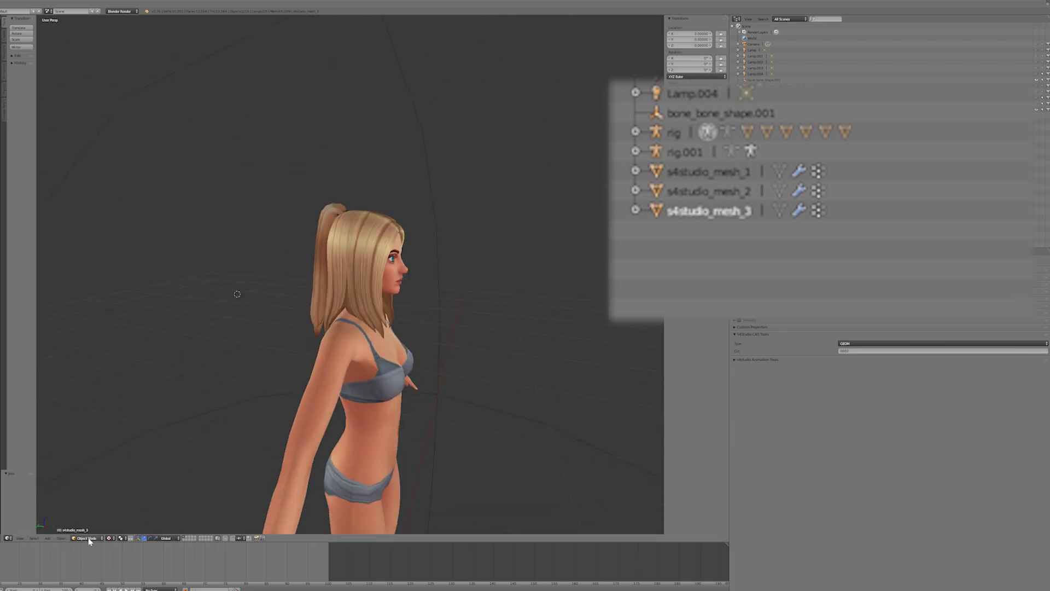
# Inspect the merged hair's wireframe in Edit Mode, return to Object Mode and examine the hair from behind.
pyautogui.click(89, 539)
pyautogui.click(87, 524)
pyautogui.moveTo(163, 321); pyautogui.dragTo(203, 493, button='middle')
pyautogui.click(80, 538)
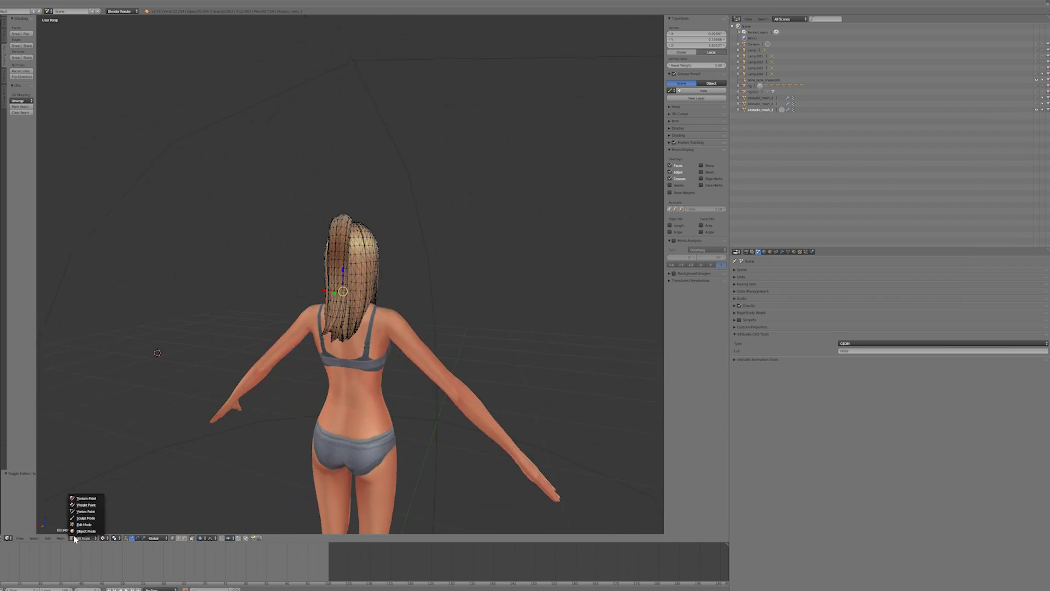
pyautogui.click(84, 530)
pyautogui.scroll(5, 454, 219)
pyautogui.moveTo(483, 220); pyautogui.dragTo(416, 305, button='middle')
pyautogui.scroll(-5, 437, 219)
pyautogui.scroll(3, 434, 296)
# In Sims 4 Studio, import the blend file attempt 1 as the LOD 0 mesh and preview the hair from behind.
pyautogui.click(605, 293)
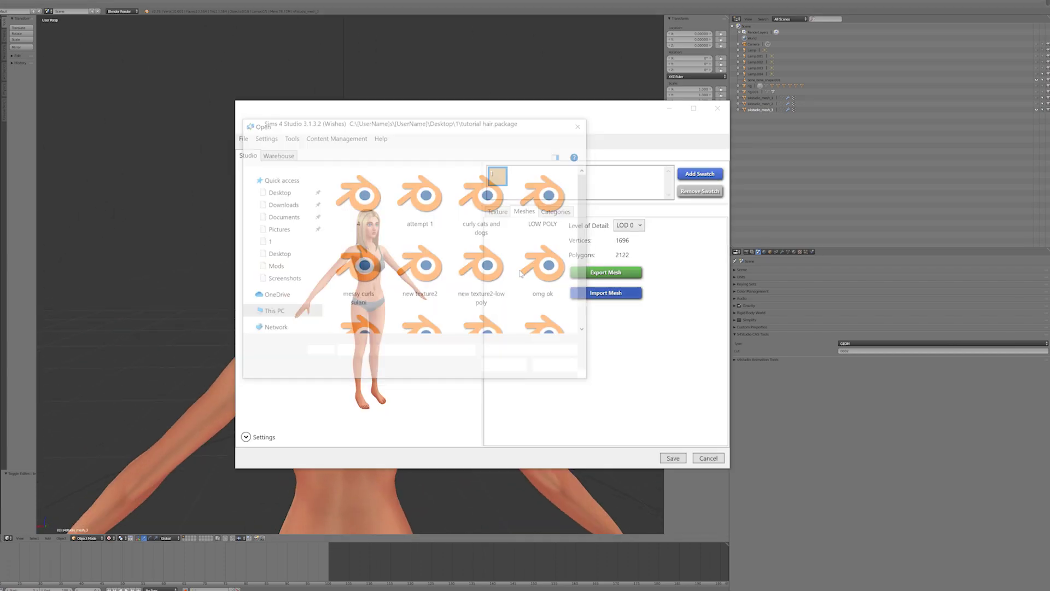
pyautogui.doubleClick(421, 194)
pyautogui.moveTo(383, 298); pyautogui.dragTo(319, 224)
pyautogui.scroll(2, 318, 225)
pyautogui.moveTo(319, 224); pyautogui.dragTo(328, 311, button='middle')
pyautogui.moveTo(329, 311); pyautogui.dragTo(230, 235, button='right')
pyautogui.scroll(2, 412, 263)
pyautogui.scroll(3, 383, 295)
pyautogui.scroll(-3, 303, 298)
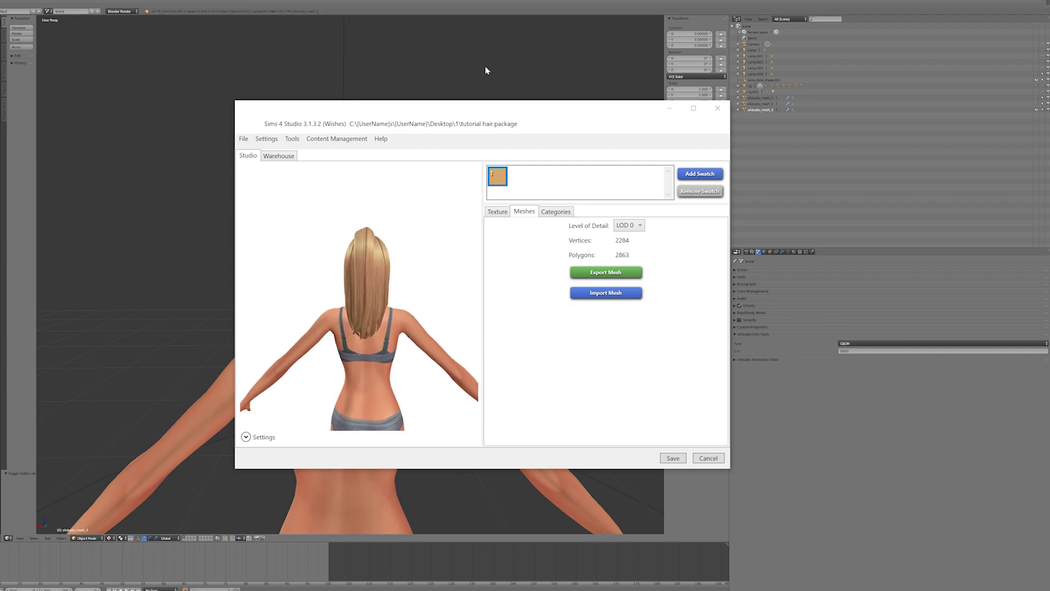
# Move the Sims 4 Studio window aside and compare the imported ponytail's texture with the Blender model from several angles.
pyautogui.moveTo(457, 108); pyautogui.dragTo(616, 120)
pyautogui.scroll(2, 515, 306)
pyautogui.moveTo(514, 306); pyautogui.dragTo(399, 296, button='right')
pyautogui.scroll(4, 597, 249)
pyautogui.scroll(-5, 593, 271)
pyautogui.scroll(-3, 592, 270)
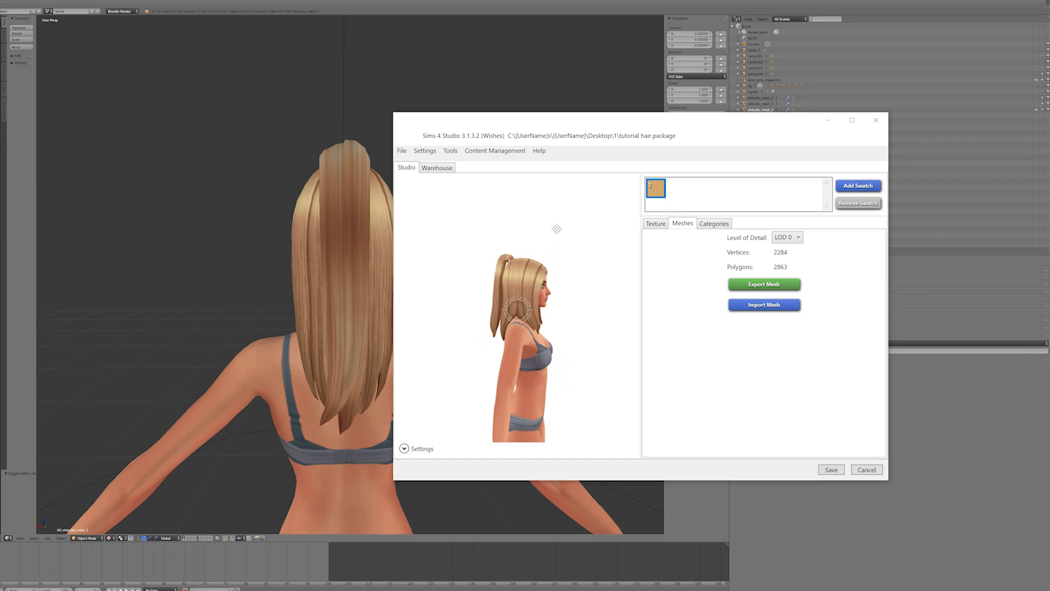
pyautogui.moveTo(475, 388); pyautogui.dragTo(519, 388, button='right')
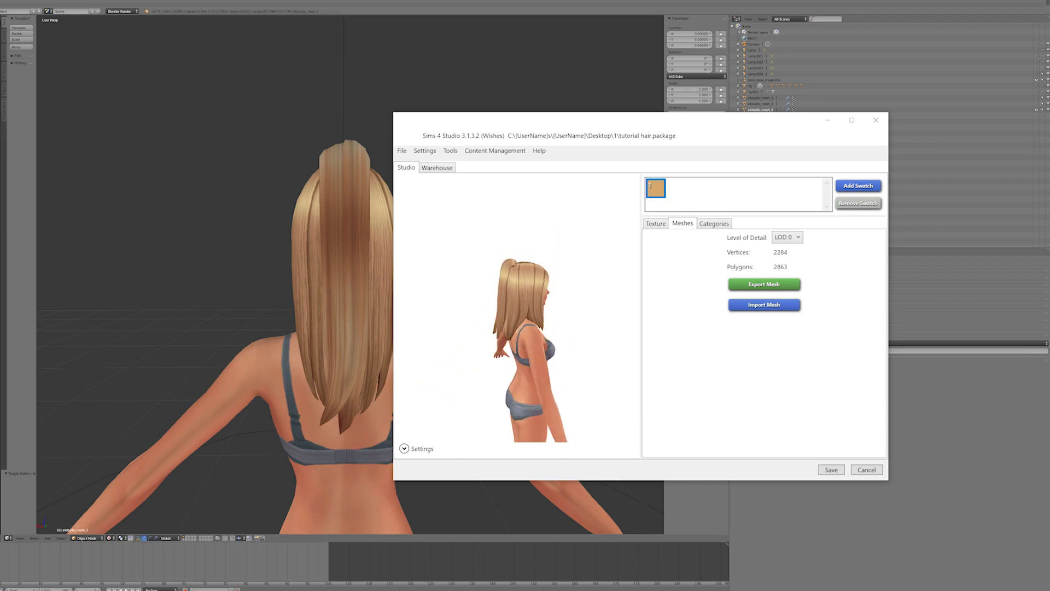
pyautogui.click(383, 387)
pyautogui.click(206, 587)
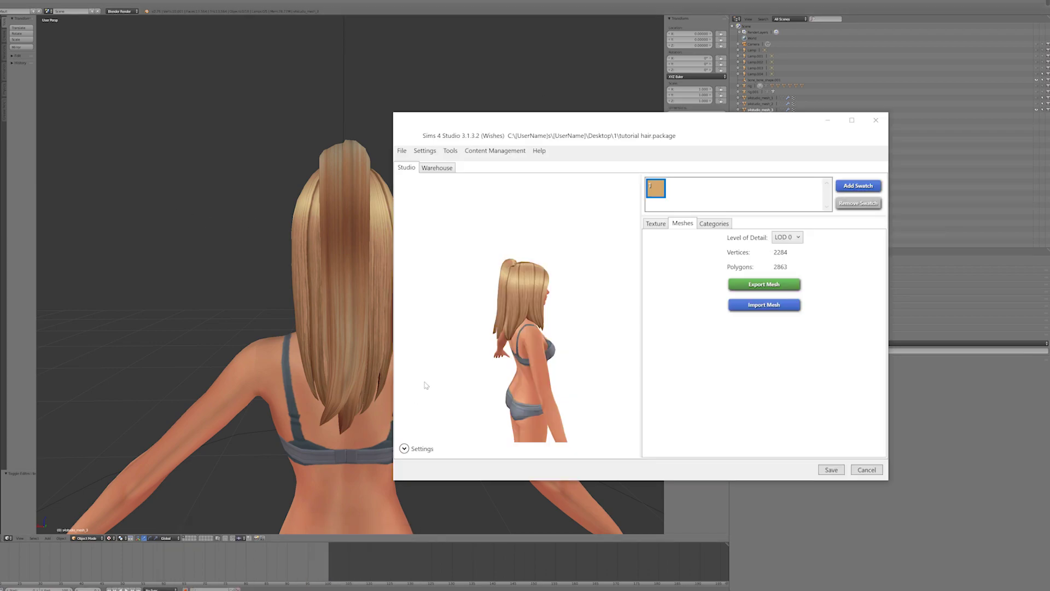
pyautogui.moveTo(514, 295); pyautogui.dragTo(453, 278, button='right')
# Switch back to Blender and undo the merge of the ponytail and base hair meshes.
pyautogui.click(382, 240)
pyautogui.moveTo(405, 189); pyautogui.dragTo(459, 210, button='middle')
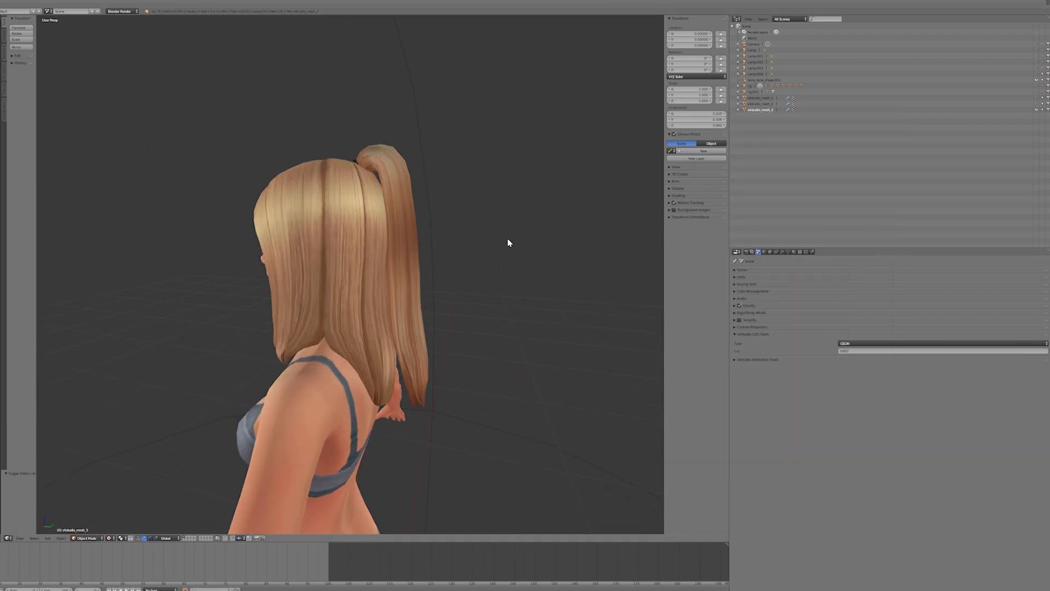
pyautogui.press('h')
pyautogui.hotkey('ctrl', 'z')
pyautogui.hotkey('ctrl', 'z')
pyautogui.hotkey('ctrl', 'z')
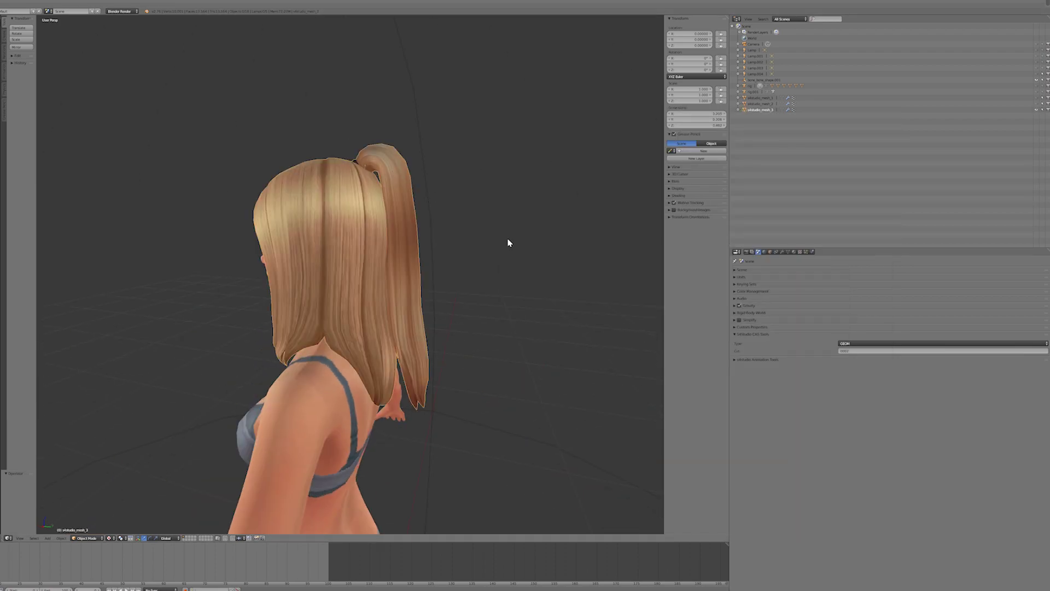
# Select the ponytail mesh s4studio_mesh_2.001, switch it to Edit Mode and select all its geometry.
pyautogui.click(775, 111)
pyautogui.click(82, 539)
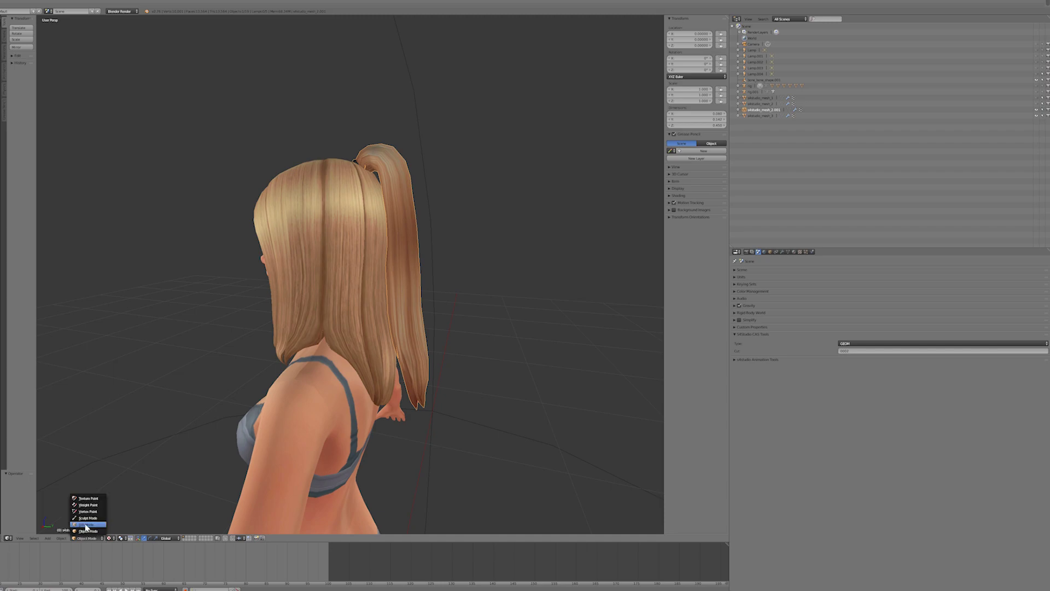
pyautogui.click(84, 526)
pyautogui.press('a')
pyautogui.press('a')
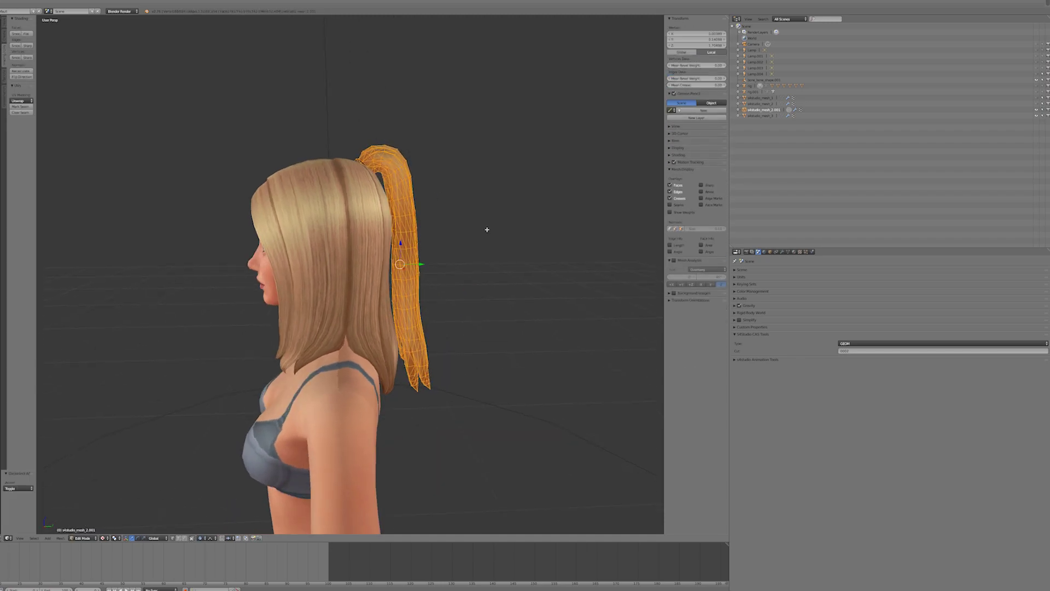
# Display the ponytail's texture settings and compare the DiffuseMap_DiffuseMap.002 and DiffuseMap_DiffuseMap.003 entries.
pyautogui.click(794, 252)
pyautogui.click(800, 253)
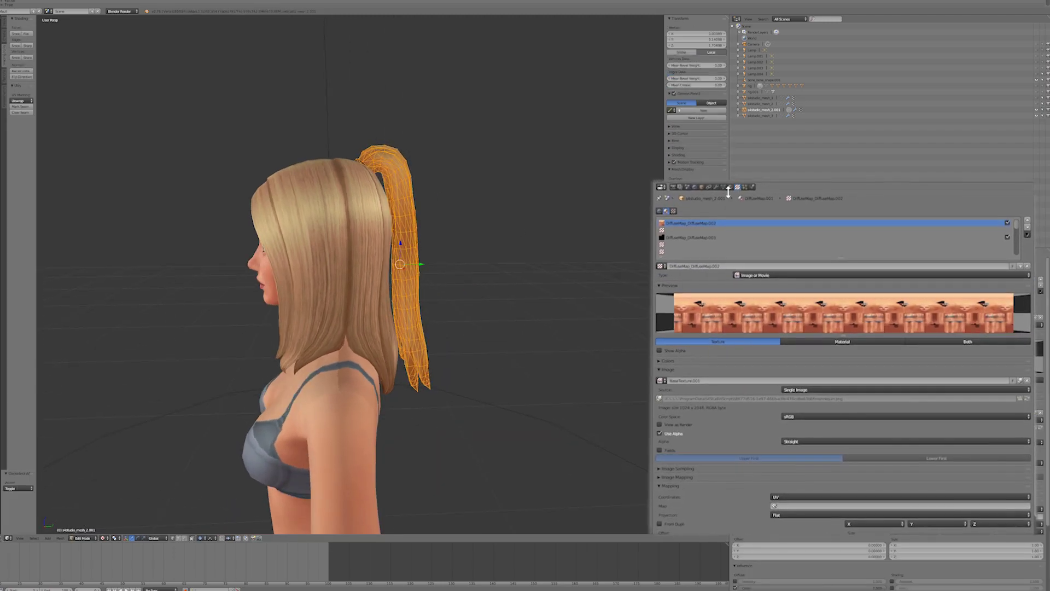
pyautogui.click(705, 237)
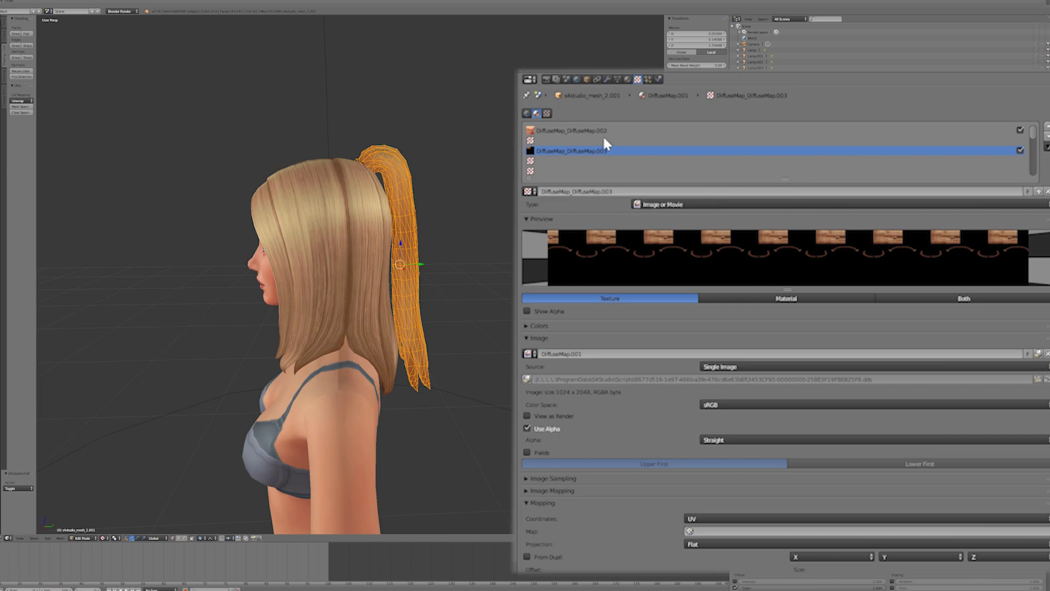
pyautogui.click(528, 192)
pyautogui.click(628, 79)
pyautogui.click(638, 80)
pyautogui.click(562, 139)
pyautogui.click(572, 132)
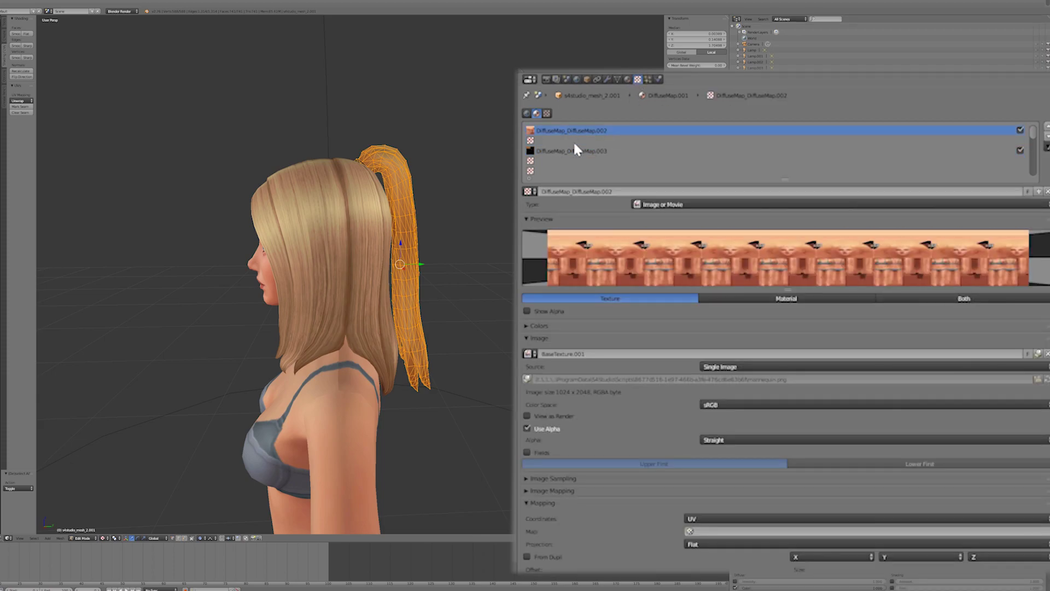
# Replace the texture in the ponytail's second diffuse slot with DiffuseMap_DiffuseMap.001.
pyautogui.click(567, 151)
pyautogui.click(593, 131)
pyautogui.click(594, 150)
pyautogui.click(528, 192)
pyautogui.click(573, 227)
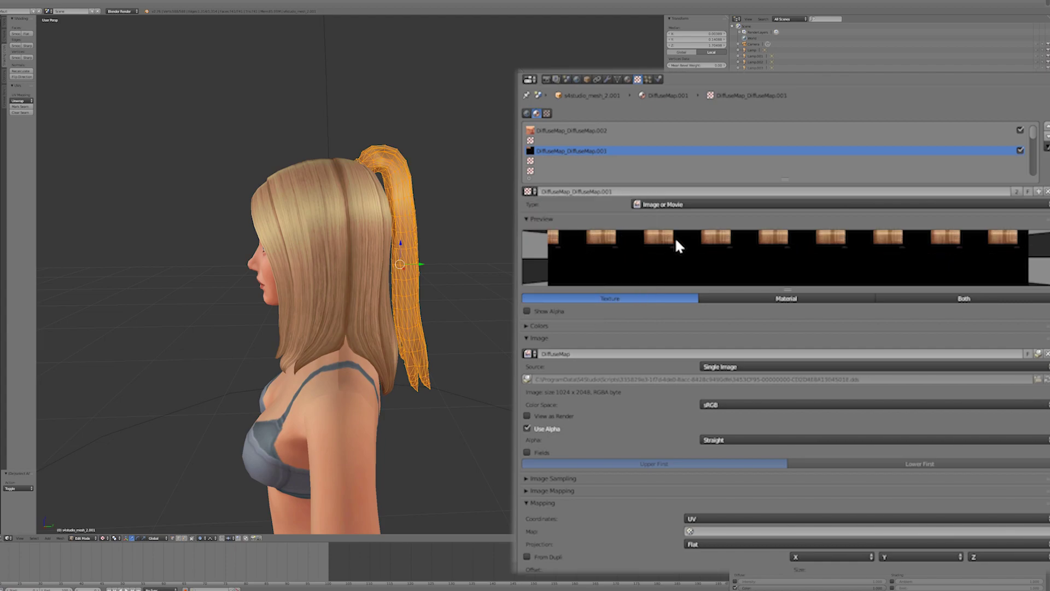
# Deselect the ponytail's geometry and examine its new texture from the opposite side of the head.
pyautogui.moveTo(446, 245)
pyautogui.mouseDown(button='middle')
pyautogui.moveTo(501, 264)
pyautogui.moveTo(462, 249)
pyautogui.mouseUp(button='middle')
pyautogui.moveTo(352, 197); pyautogui.dragTo(324, 153, button='middle')
pyautogui.press('a')
pyautogui.scroll(3, 507, 240)
pyautogui.moveTo(542, 241); pyautogui.dragTo(361, 255, button='middle')
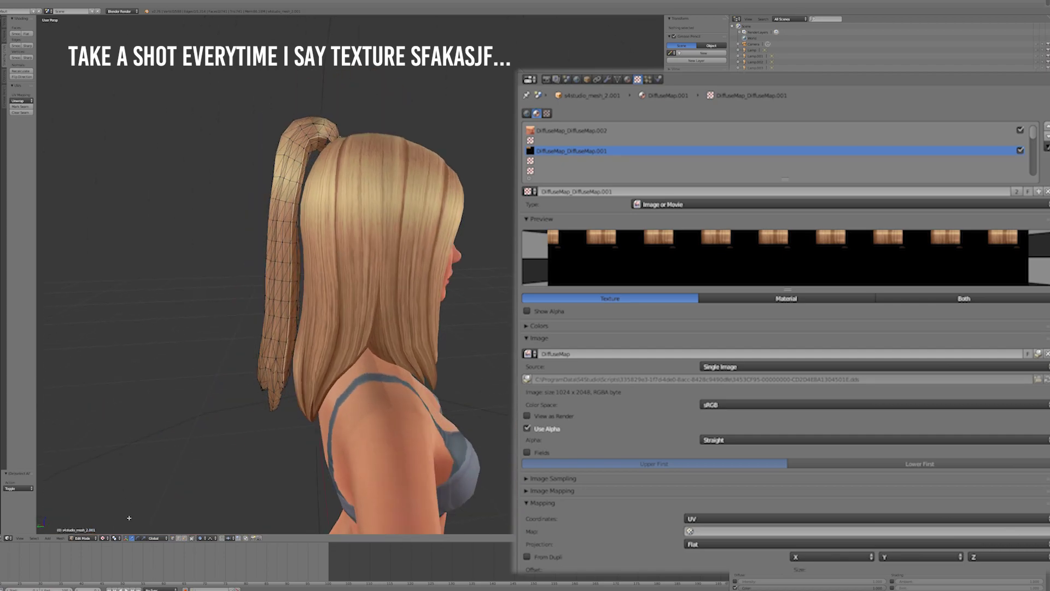
pyautogui.press('a')
pyautogui.press('a')
# Select linked strands of the ponytail to check its individual pieces and view it from the other side.
pyautogui.moveTo(203, 260); pyautogui.dragTo(277, 300, button='middle')
pyautogui.scroll(2, 279, 305)
pyautogui.press('l')
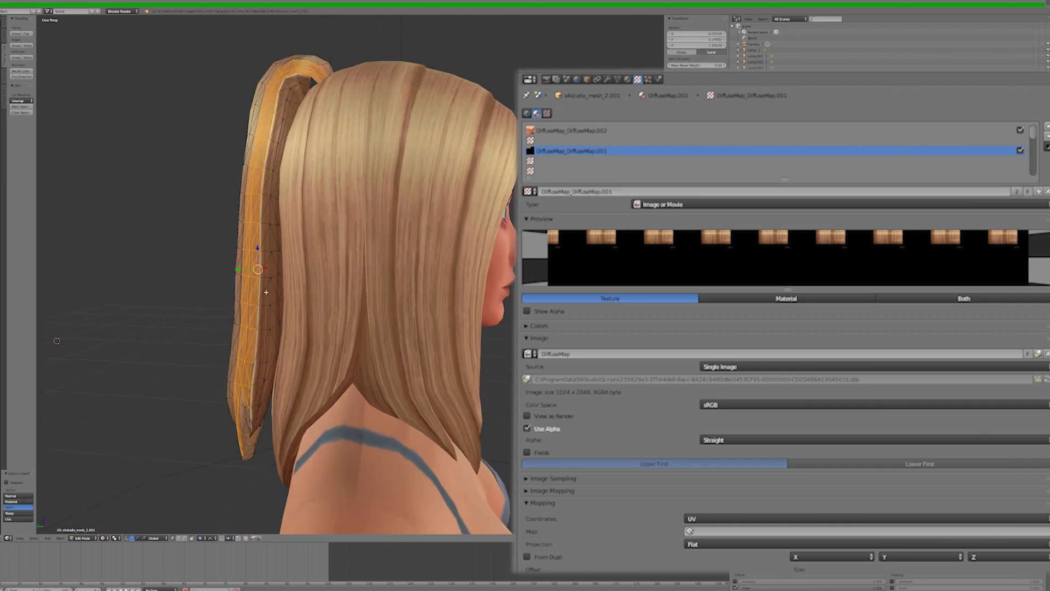
pyautogui.press('a')
pyautogui.press('l')
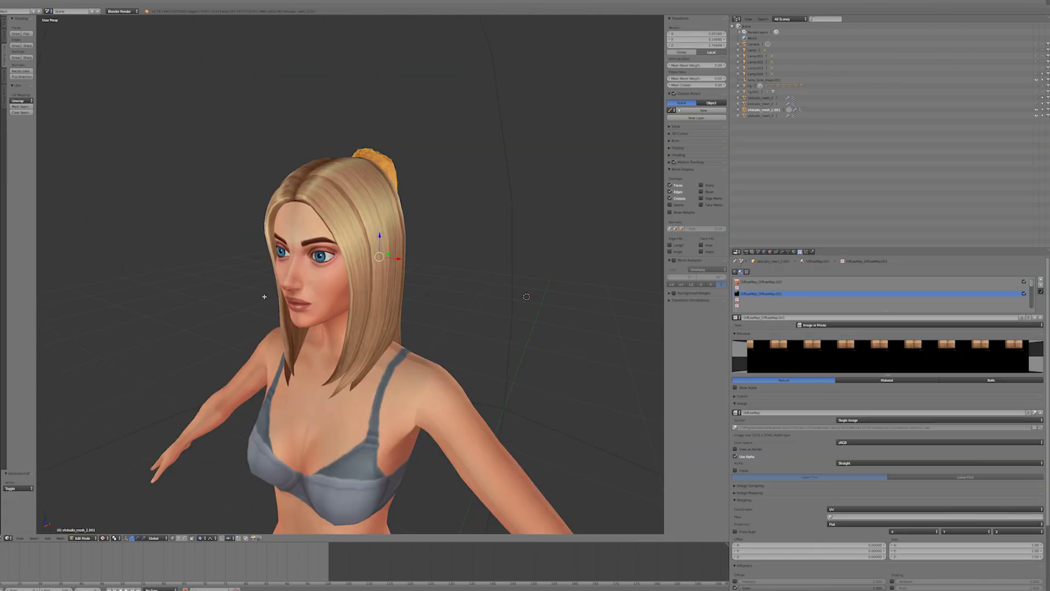
pyautogui.moveTo(230, 285); pyautogui.dragTo(169, 277, button='middle')
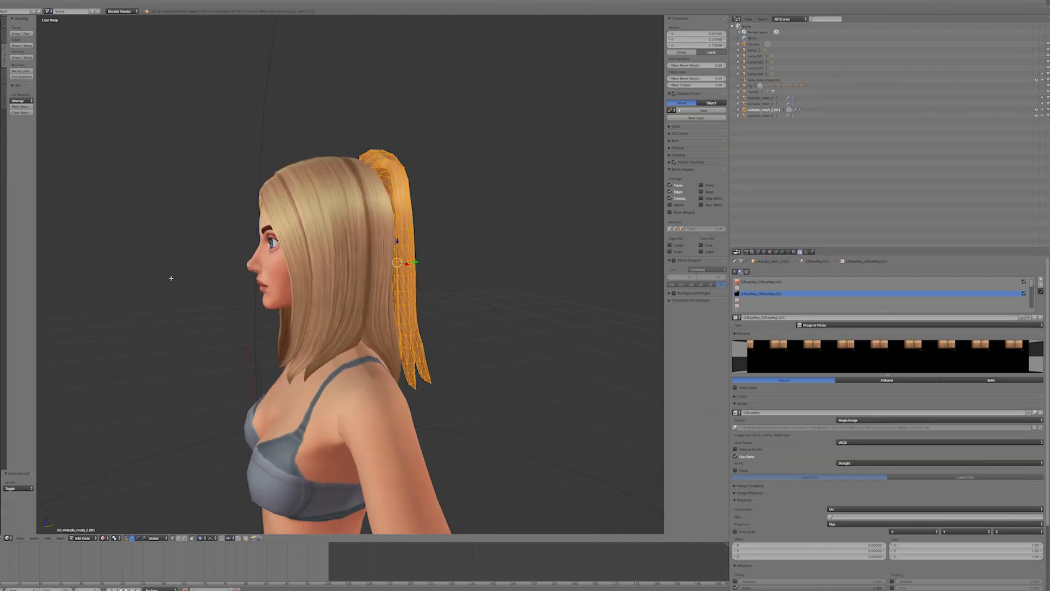
# Examine the ponytail's texture up close from the side and select its inner linked strands.
pyautogui.press('a')
pyautogui.scroll(3, 517, 241)
pyautogui.moveTo(521, 246); pyautogui.dragTo(313, 267, button='middle')
pyautogui.press('a')
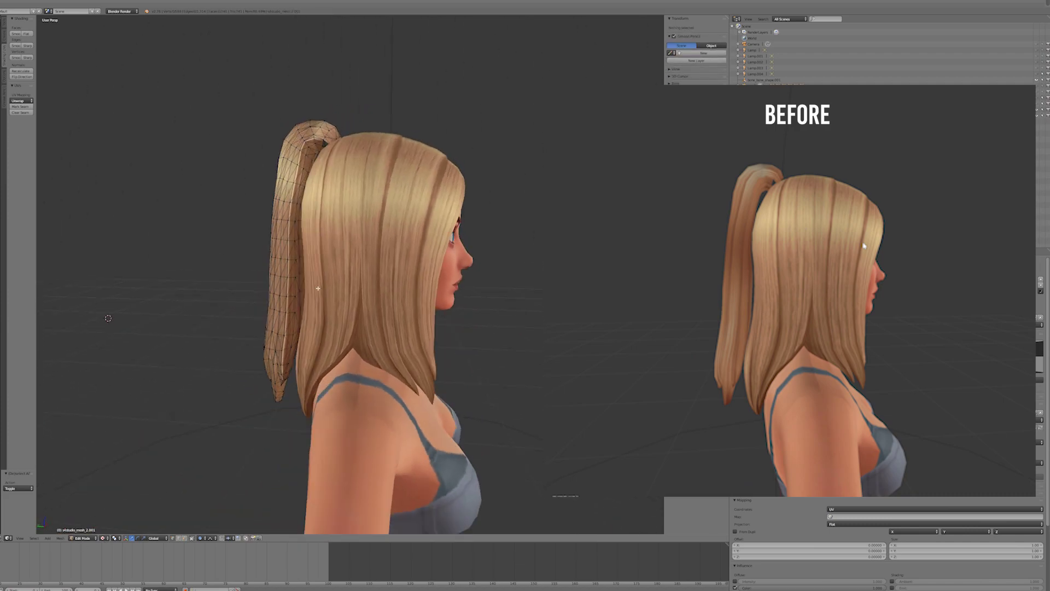
pyautogui.scroll(2, 318, 288)
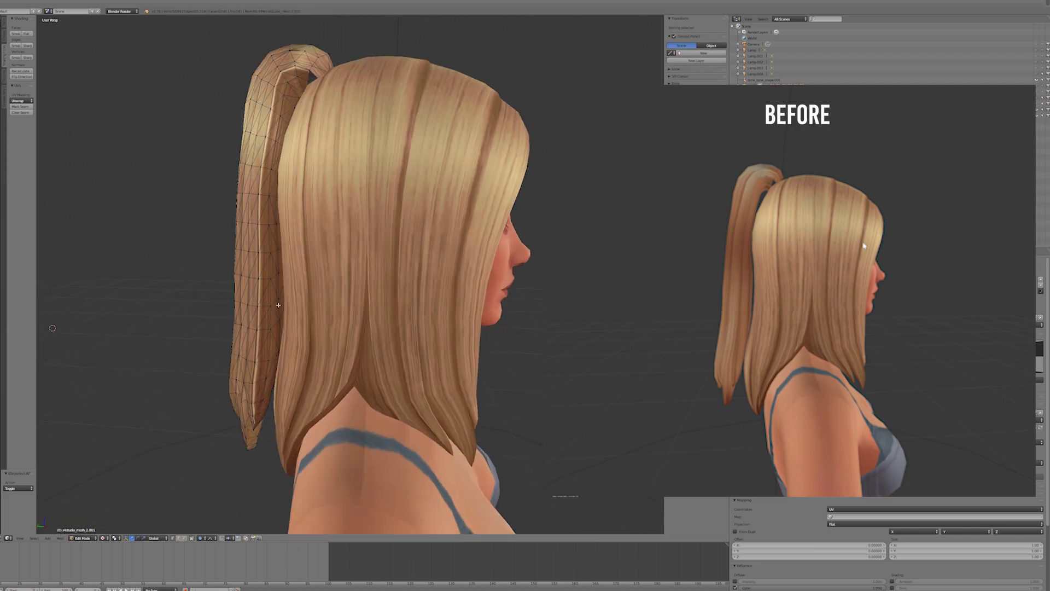
pyautogui.press('l')
pyautogui.press('l')
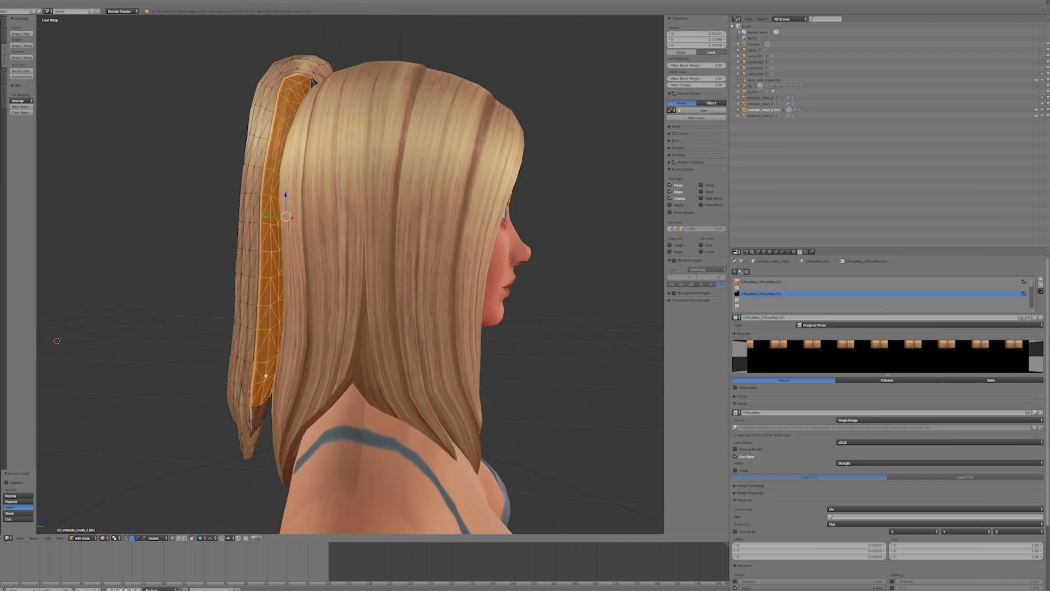
pyautogui.press('l')
pyautogui.press('l')
pyautogui.press('a')
# Select the entire ponytail mesh again with the hair viewed from behind.
pyautogui.moveTo(238, 415); pyautogui.dragTo(263, 423, button='middle')
pyautogui.moveTo(328, 77); pyautogui.dragTo(469, 251, button='middle')
pyautogui.scroll(-4, 493, 219)
pyautogui.scroll(3, 469, 251)
pyautogui.press('a')
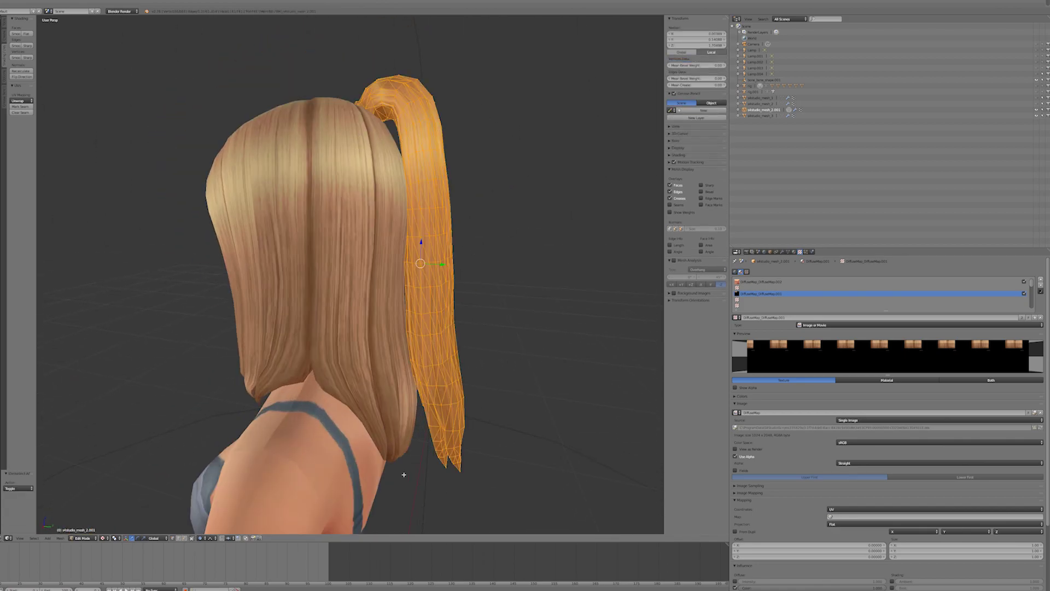
# Enlarge the UV editor and 3D viewport, and show the DiffuseMap.001 image behind the ponytail's UV layout.
pyautogui.moveTo(3, 357); pyautogui.dragTo(357, 326)
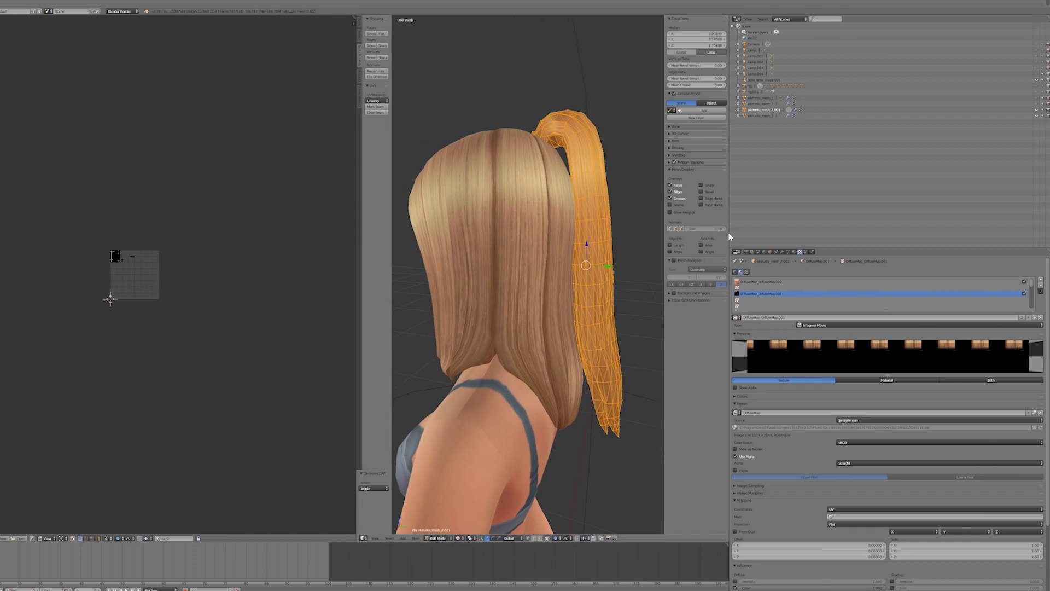
pyautogui.moveTo(729, 235); pyautogui.dragTo(893, 243)
pyautogui.scroll(8, 158, 260)
pyautogui.moveTo(158, 260); pyautogui.dragTo(183, 282, button='middle')
pyautogui.click(1, 538)
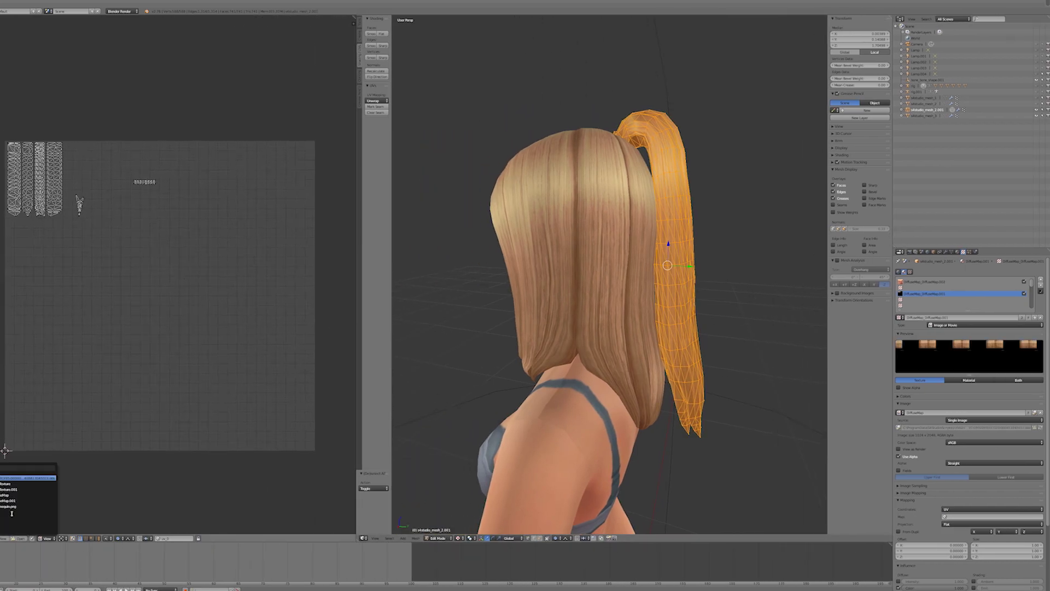
pyautogui.click(13, 500)
pyautogui.scroll(3, 133, 229)
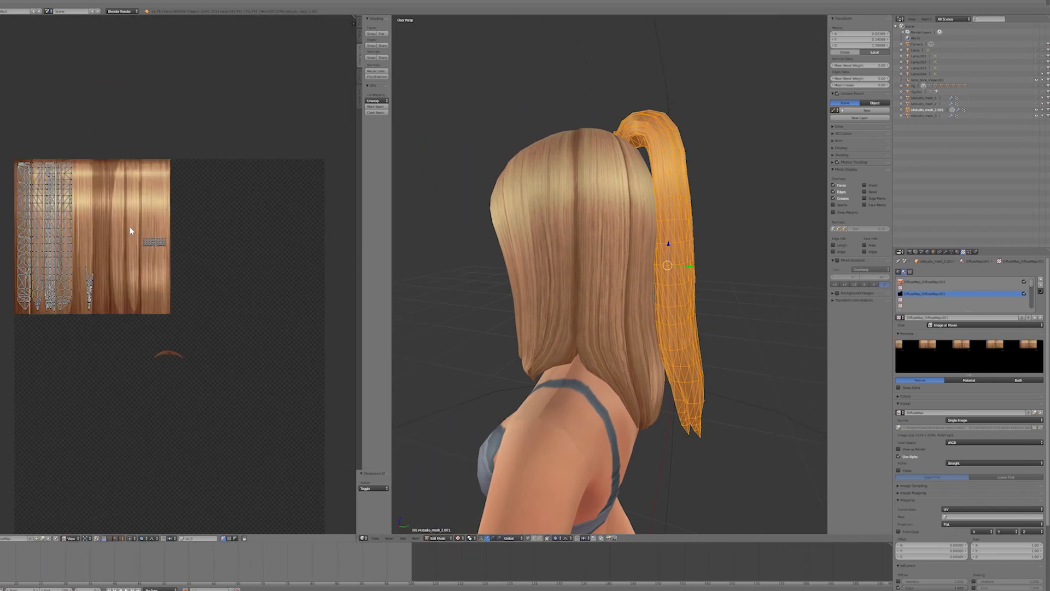
# Choose the DiffuseMap image as the background of the ponytail's UV layout.
pyautogui.moveTo(507, 124); pyautogui.dragTo(558, 284, button='middle')
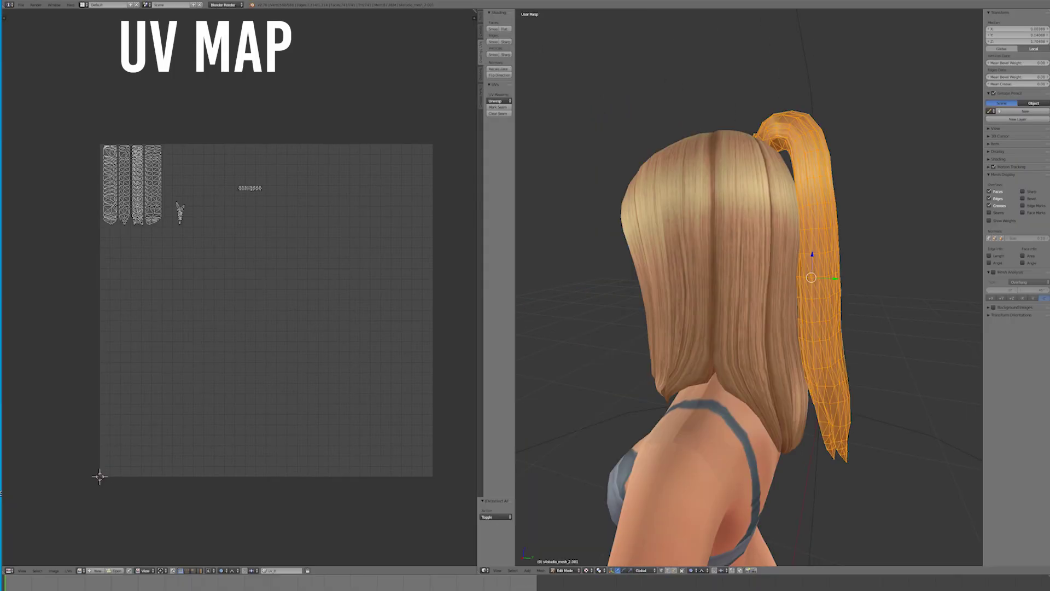
pyautogui.click(80, 571)
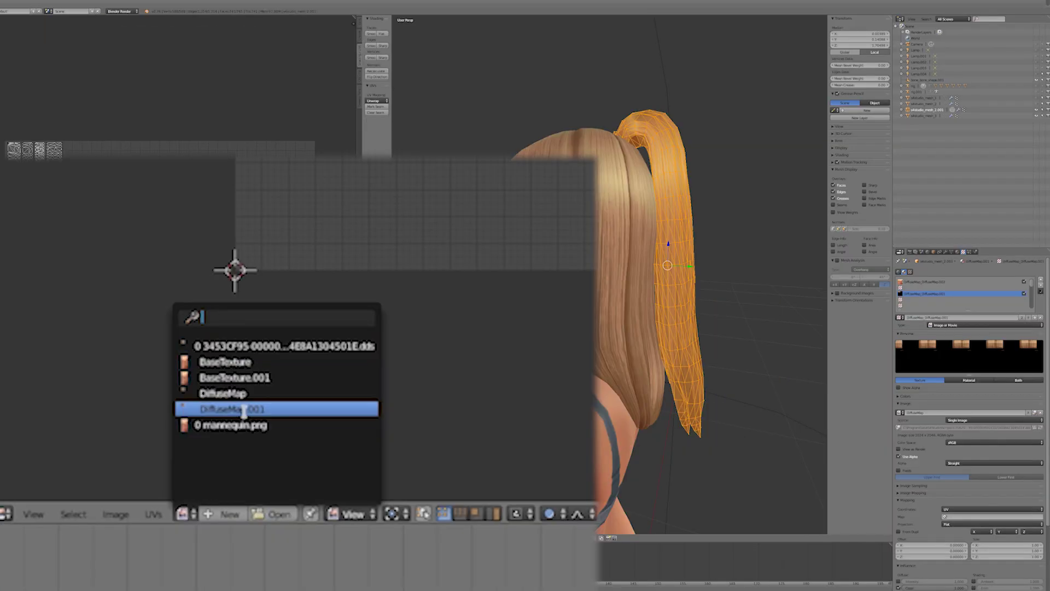
pyautogui.click(255, 392)
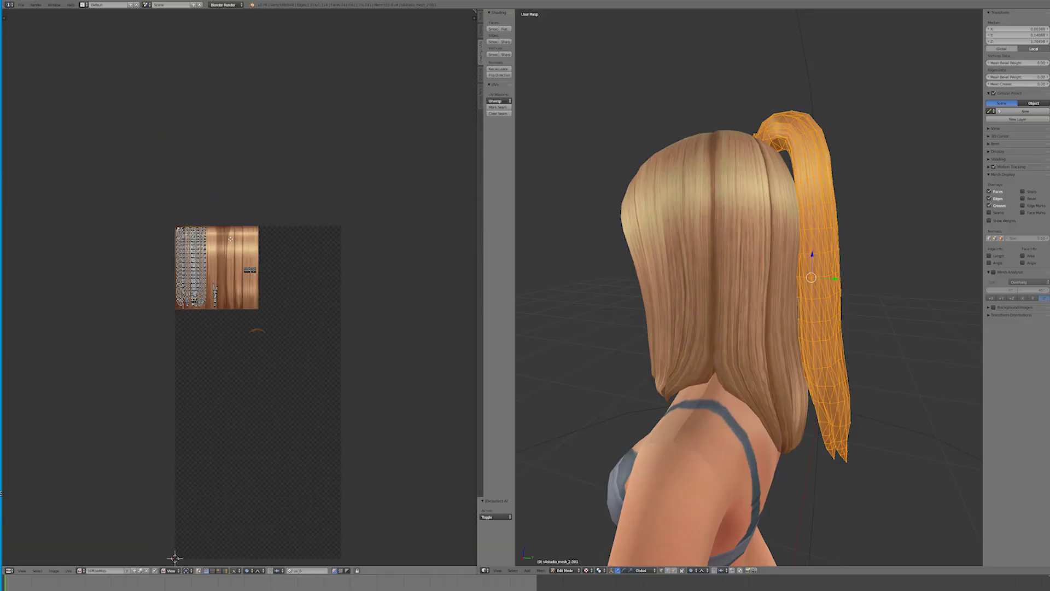
# Select only the ponytail's inner linked strand and move its UV island onto the dark band near the middle of the hair texture.
pyautogui.scroll(3, 235, 236)
pyautogui.moveTo(684, 240); pyautogui.dragTo(734, 297, button='middle')
pyautogui.press('a')
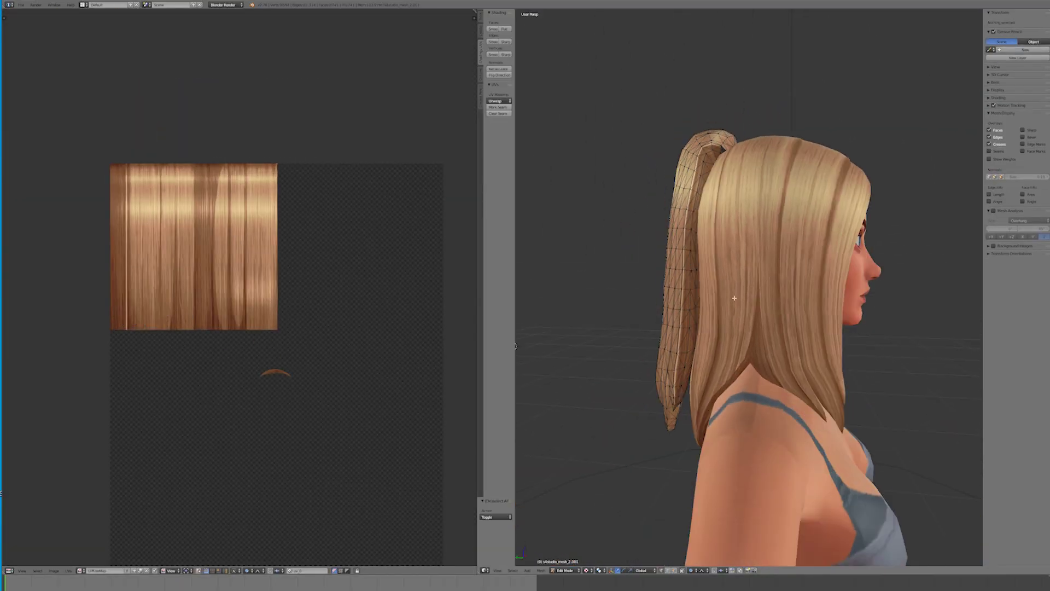
pyautogui.press('l')
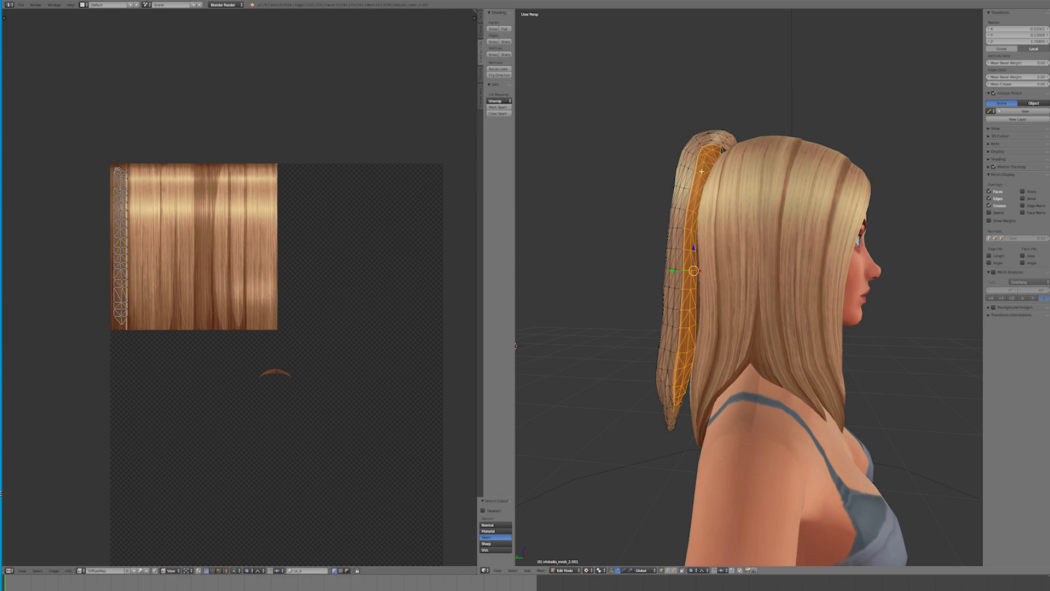
pyautogui.scroll(2, 656, 400)
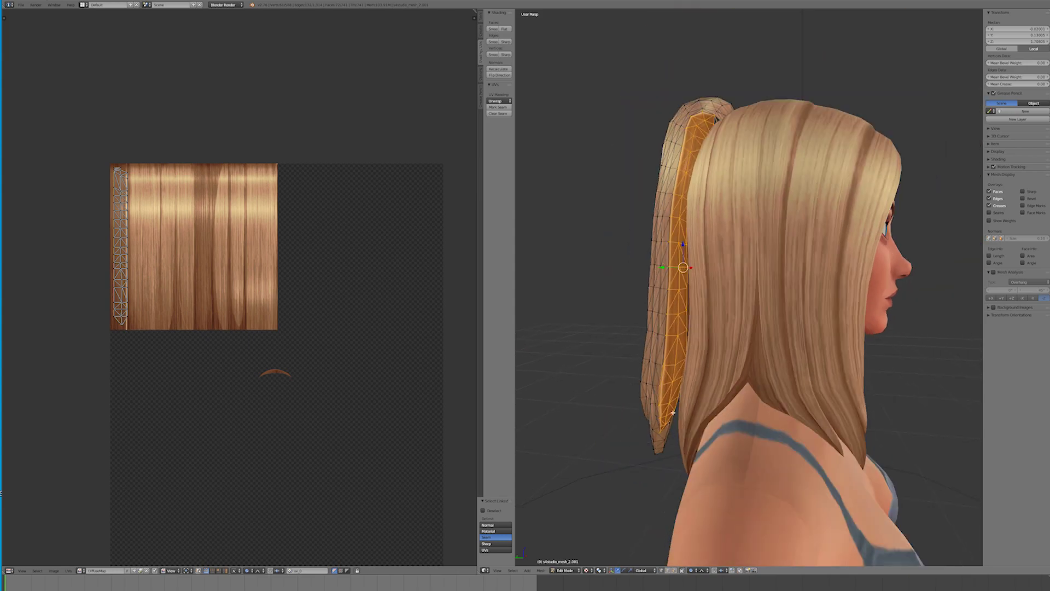
pyautogui.scroll(3, 141, 235)
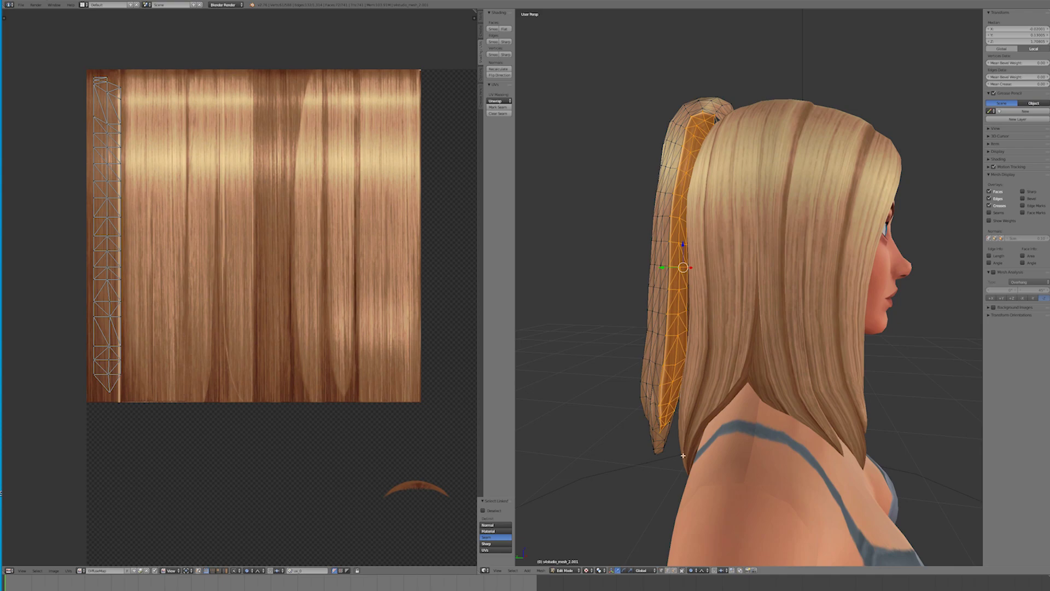
pyautogui.press('a')
pyautogui.press('g')
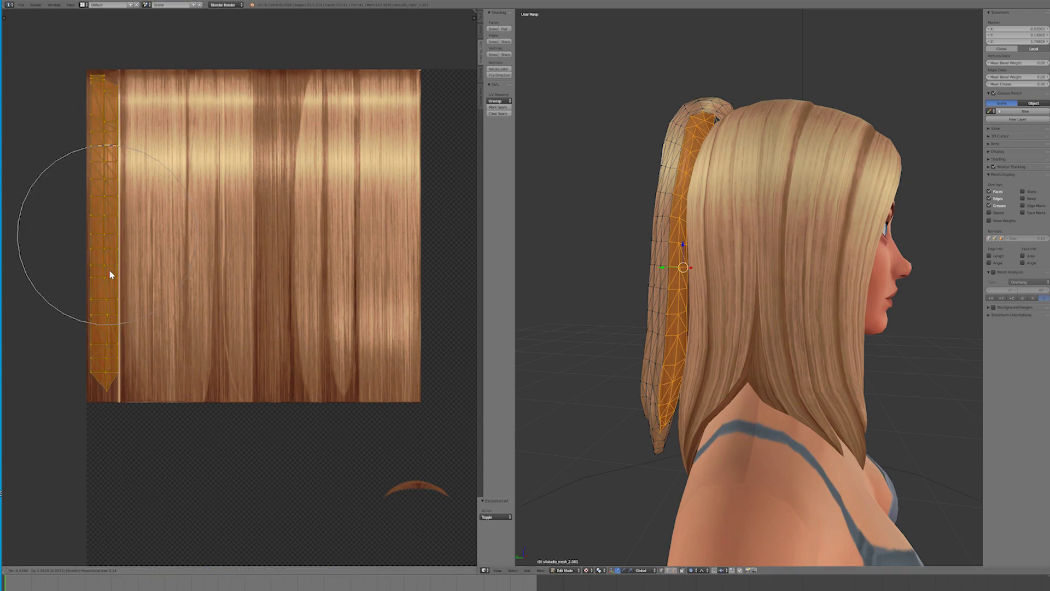
pyautogui.click(111, 198)
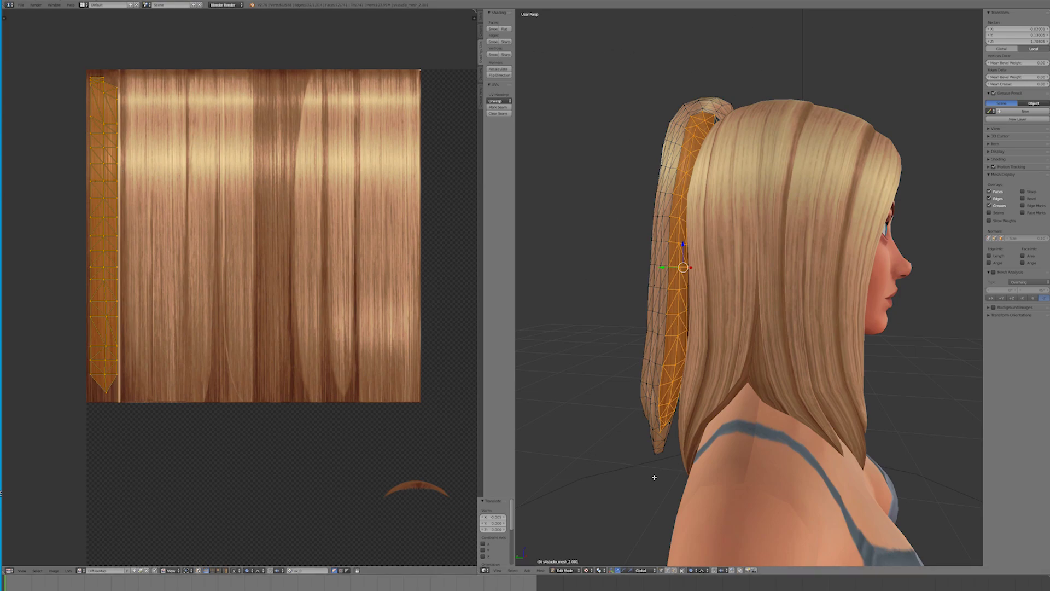
pyautogui.press('g')
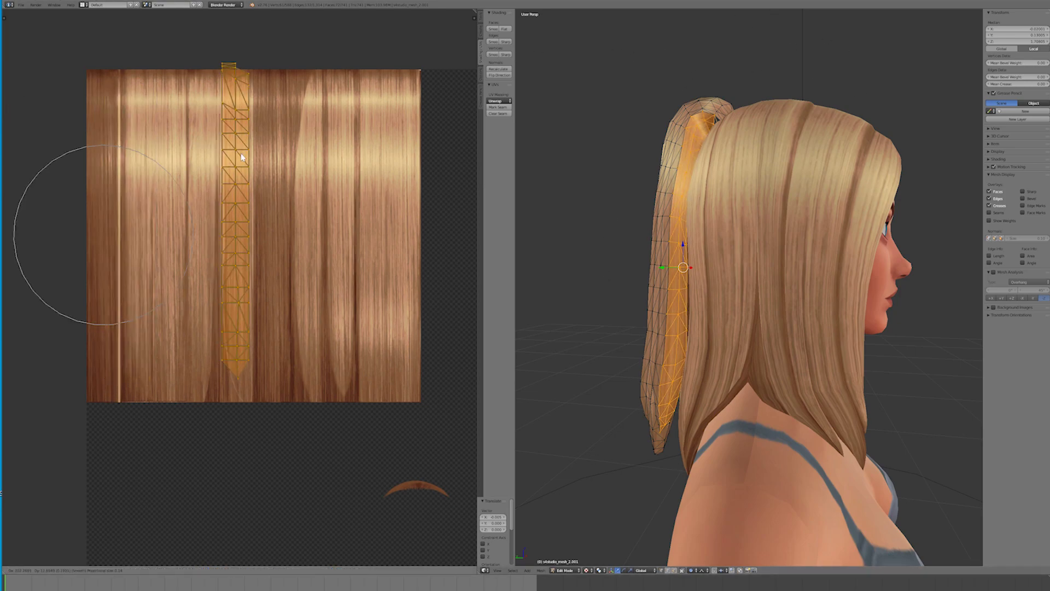
pyautogui.click(316, 143)
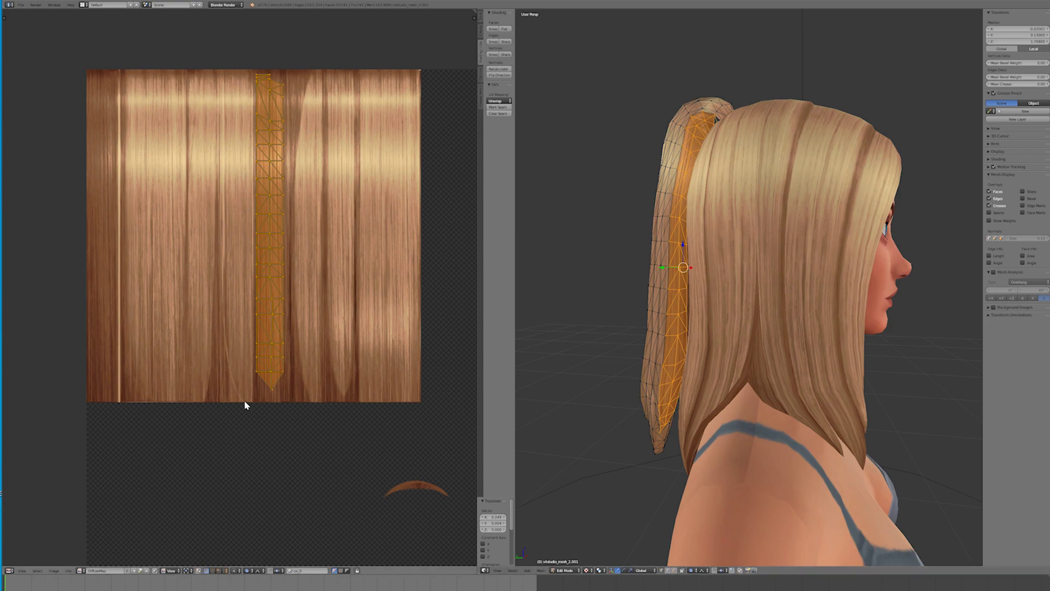
pyautogui.press('a')
# Switch to Object Mode and check the retextured inner strand from the opposite side of the head.
pyautogui.moveTo(540, 230); pyautogui.dragTo(577, 260, button='middle')
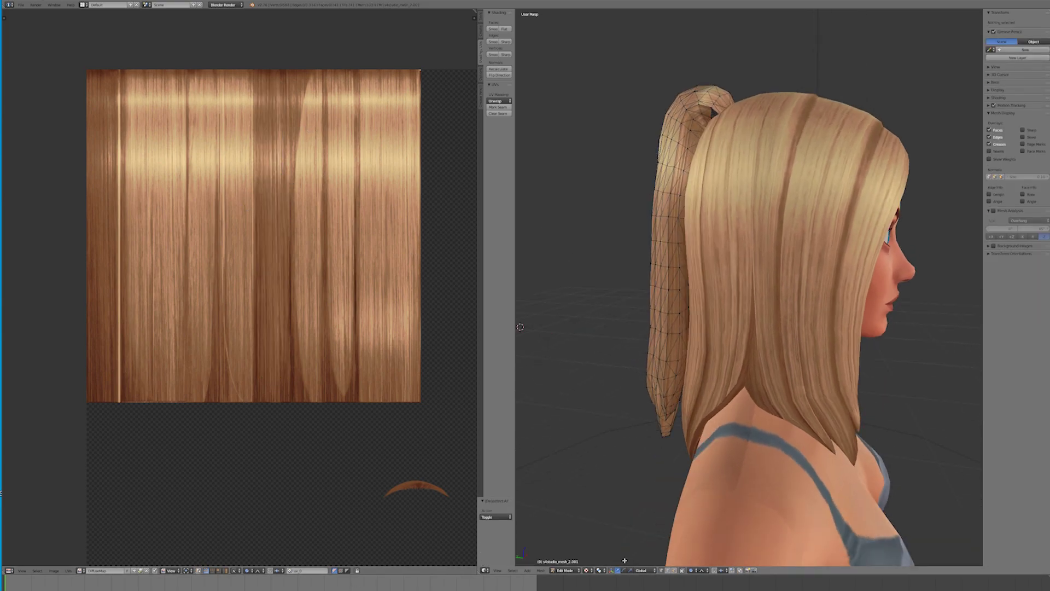
pyautogui.click(567, 570)
pyautogui.click(570, 563)
pyautogui.moveTo(693, 367); pyautogui.dragTo(830, 386, button='middle')
pyautogui.scroll(-4, 698, 374)
pyautogui.scroll(2, 830, 386)
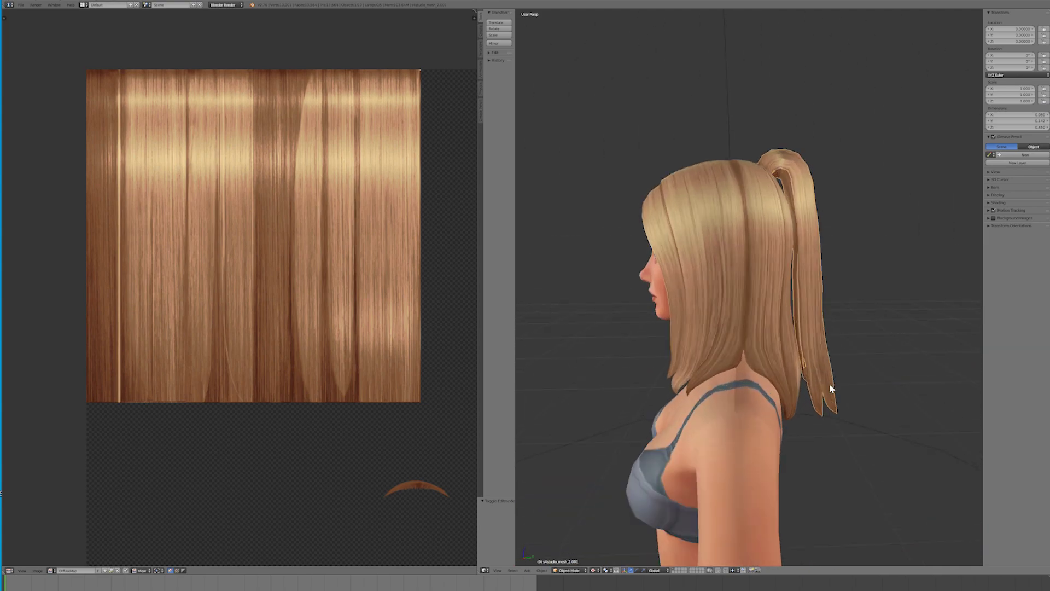
# In Edit Mode, select the remaining linked inner strand pieces and move their UV island away from the texture's left edge towards its middle.
pyautogui.click(566, 570)
pyautogui.click(566, 557)
pyautogui.press('l')
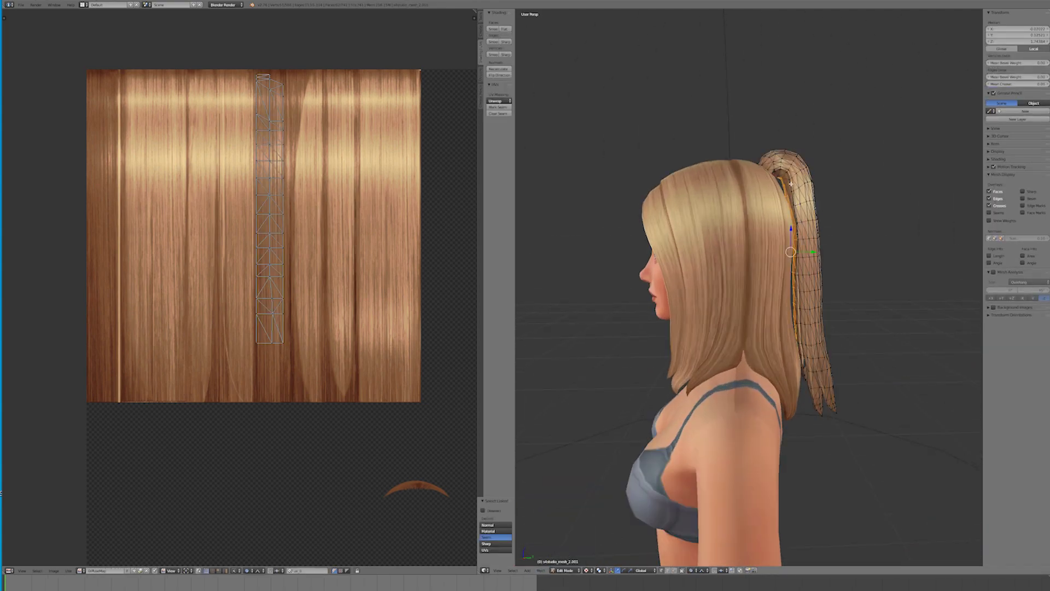
pyautogui.press('l')
pyautogui.press('l')
pyautogui.press('l')
pyautogui.press('l')
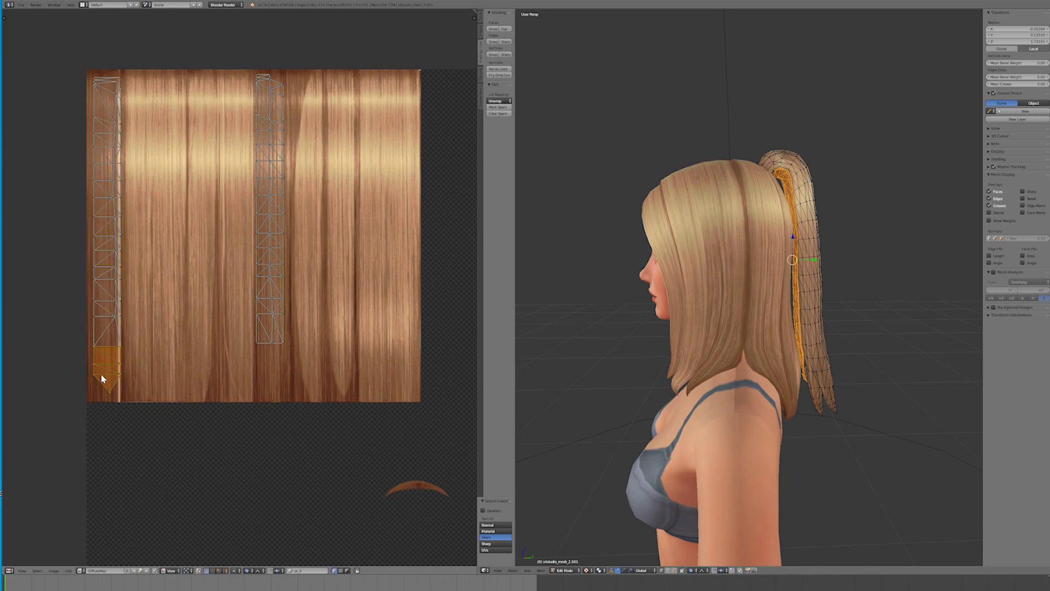
pyautogui.press('l')
pyautogui.press('g')
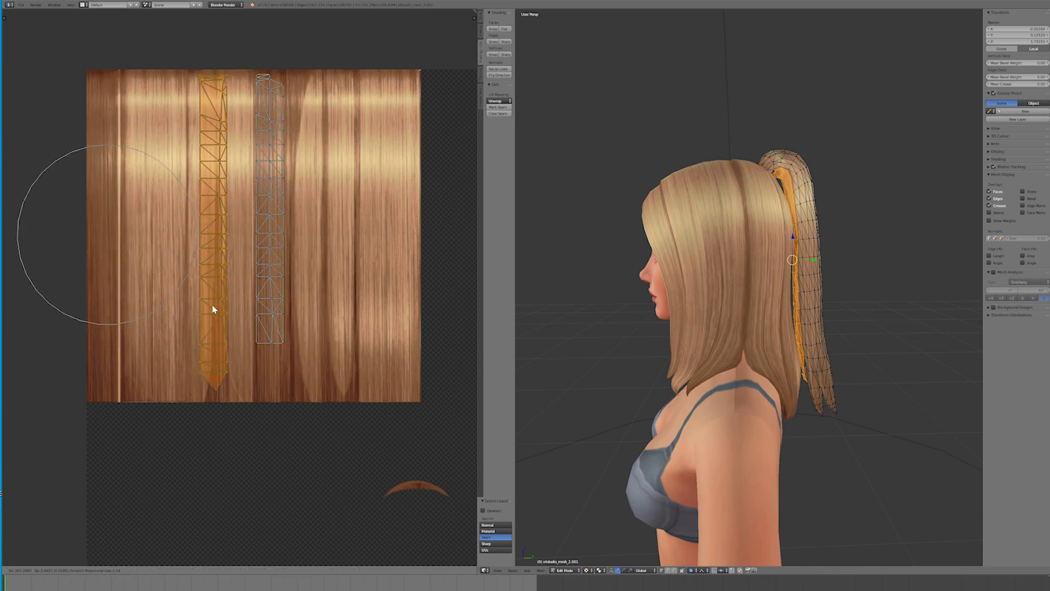
pyautogui.click(206, 311)
pyautogui.press('a')
pyautogui.press('l')
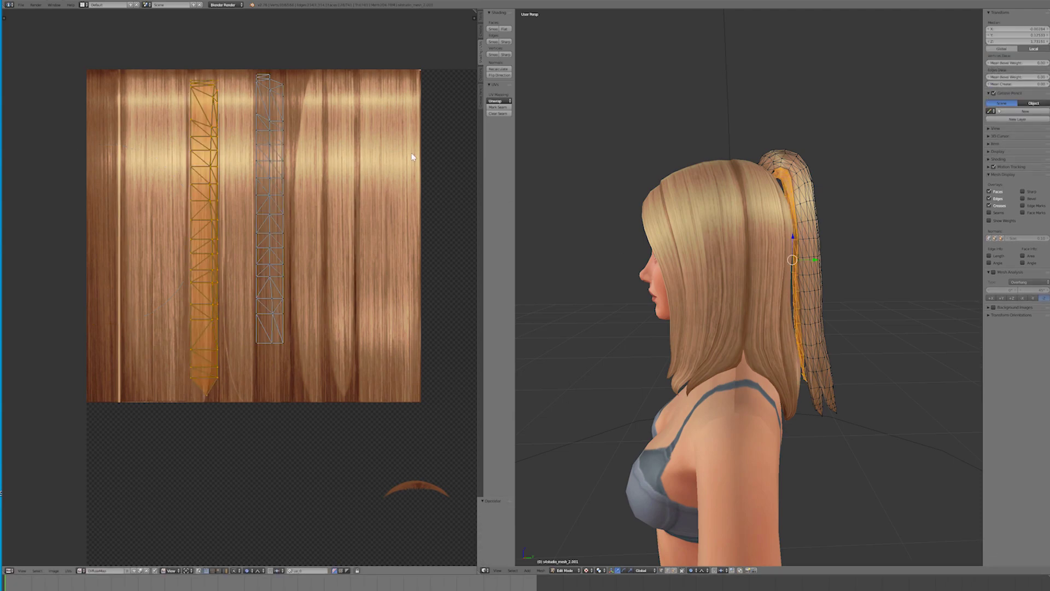
# Disable proportional editing, reposition the inner strand's UV island farther across the hair texture, and deselect it.
pyautogui.click(692, 571)
pyautogui.click(702, 563)
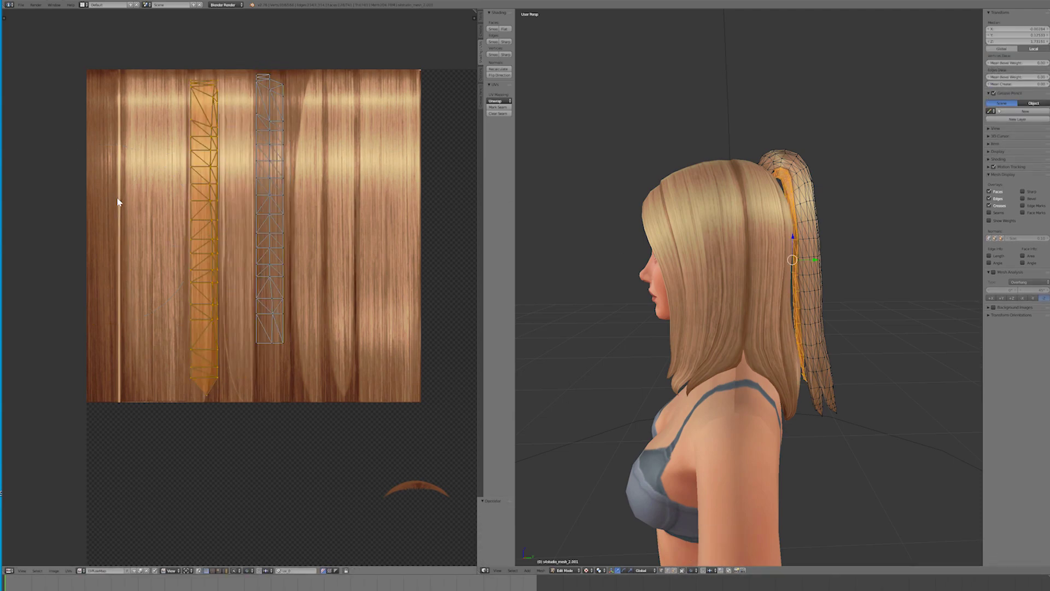
pyautogui.press('g')
pyautogui.click(258, 210)
pyautogui.press('a')
# Return to Object Mode and examine how the ponytail blends with the rest of the hair from a distance.
pyautogui.moveTo(537, 313); pyautogui.dragTo(561, 330, button='middle')
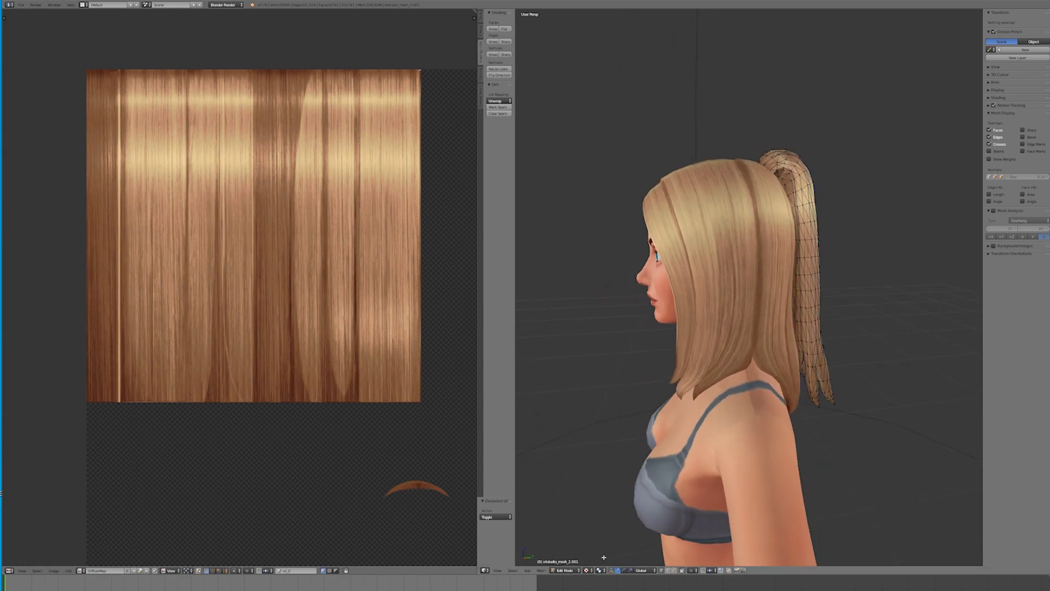
pyautogui.click(569, 570)
pyautogui.click(576, 563)
pyautogui.moveTo(717, 438); pyautogui.dragTo(554, 449, button='middle')
pyautogui.scroll(-3, 589, 432)
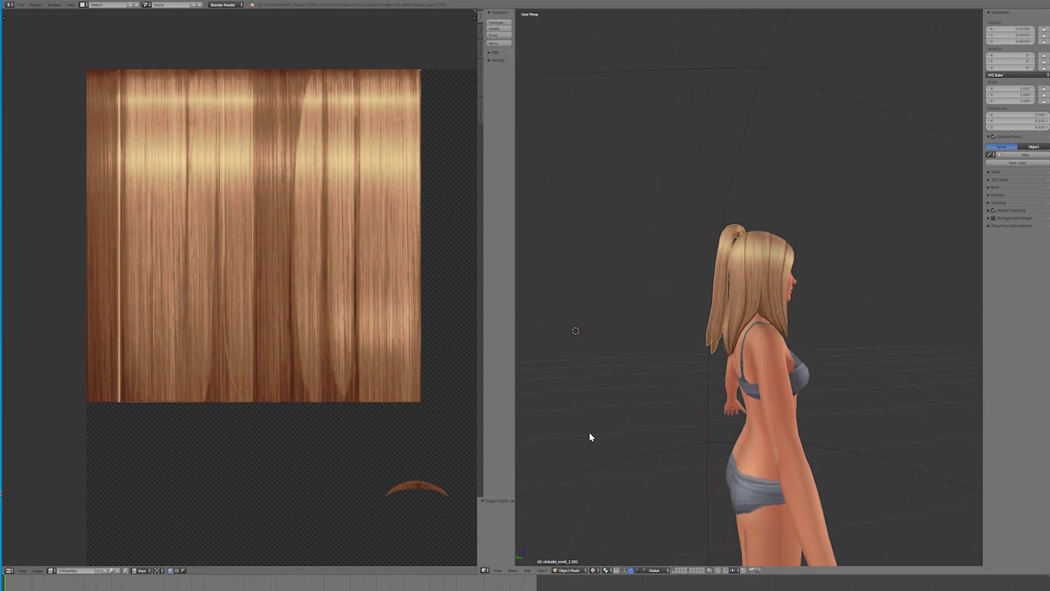
pyautogui.scroll(3, 567, 434)
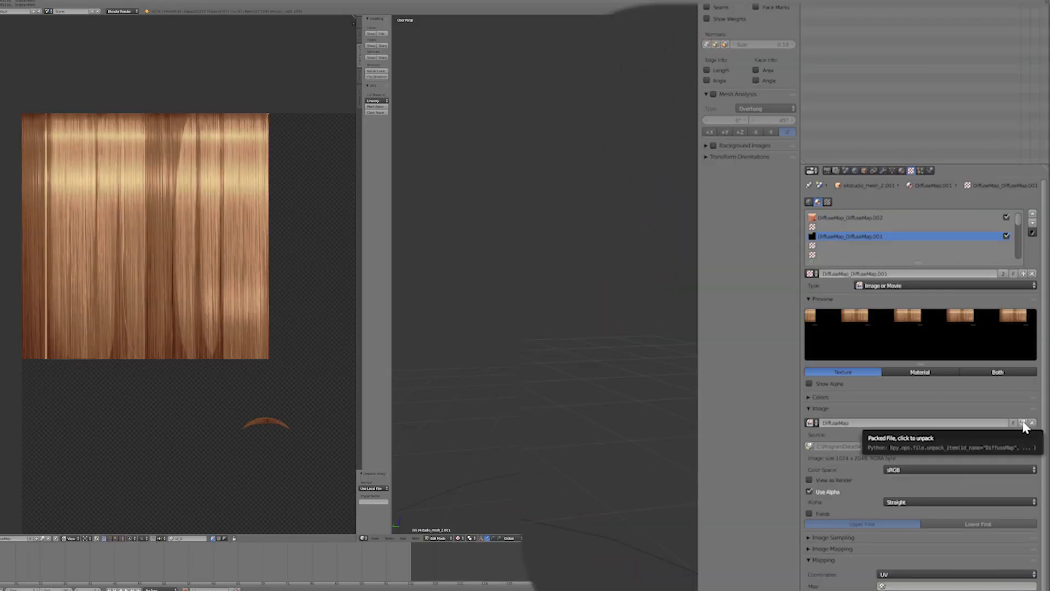
# Unpack the DiffuseMap image using the file from the current directory and replace it with the grey hair texture from the Desktop.
pyautogui.click(1023, 424)
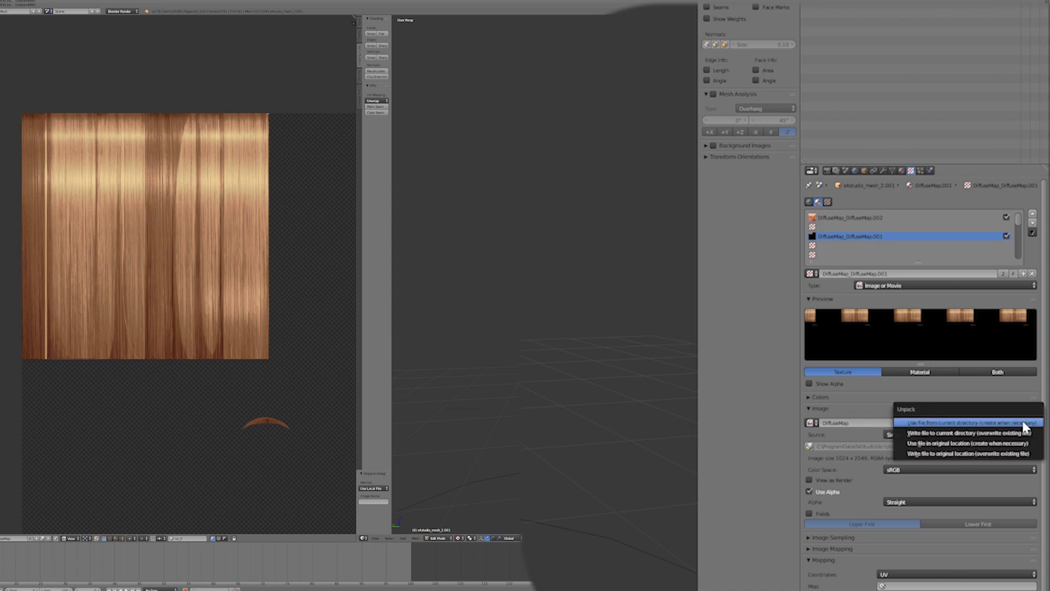
pyautogui.click(1024, 423)
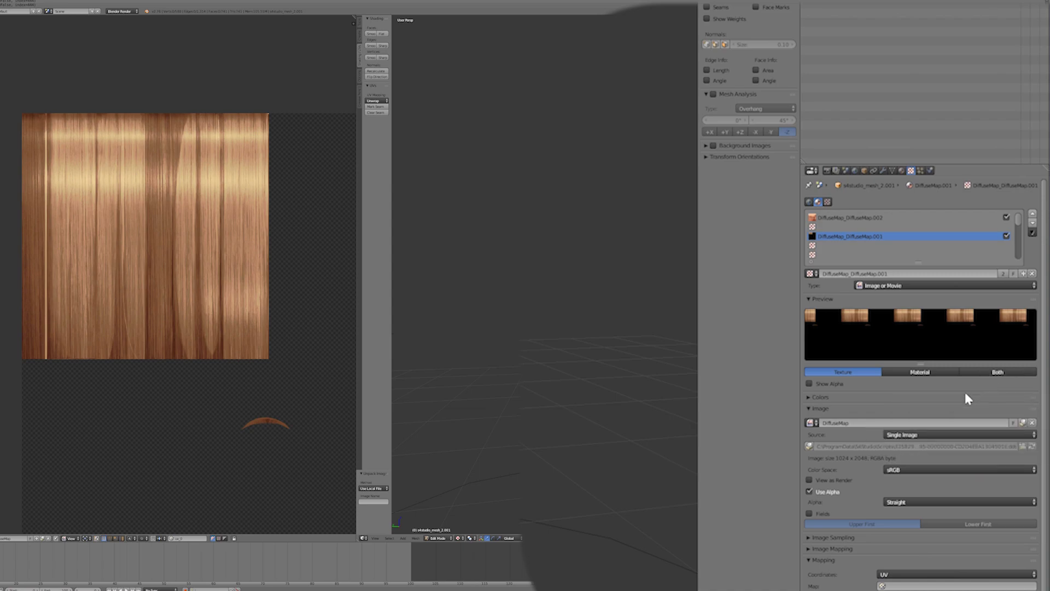
pyautogui.click(810, 447)
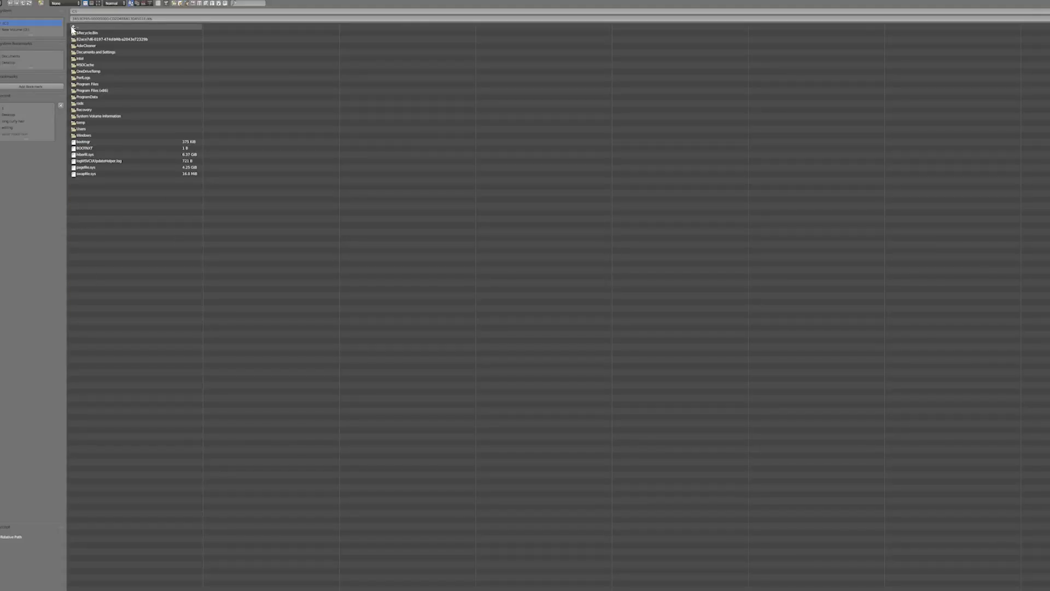
pyautogui.click(14, 62)
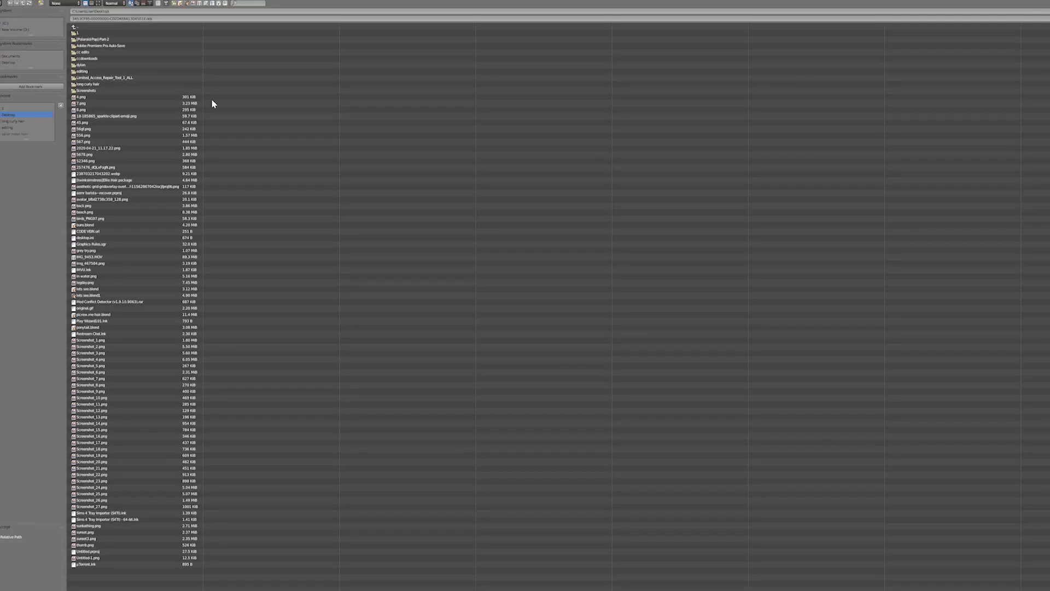
pyautogui.doubleClick(117, 252)
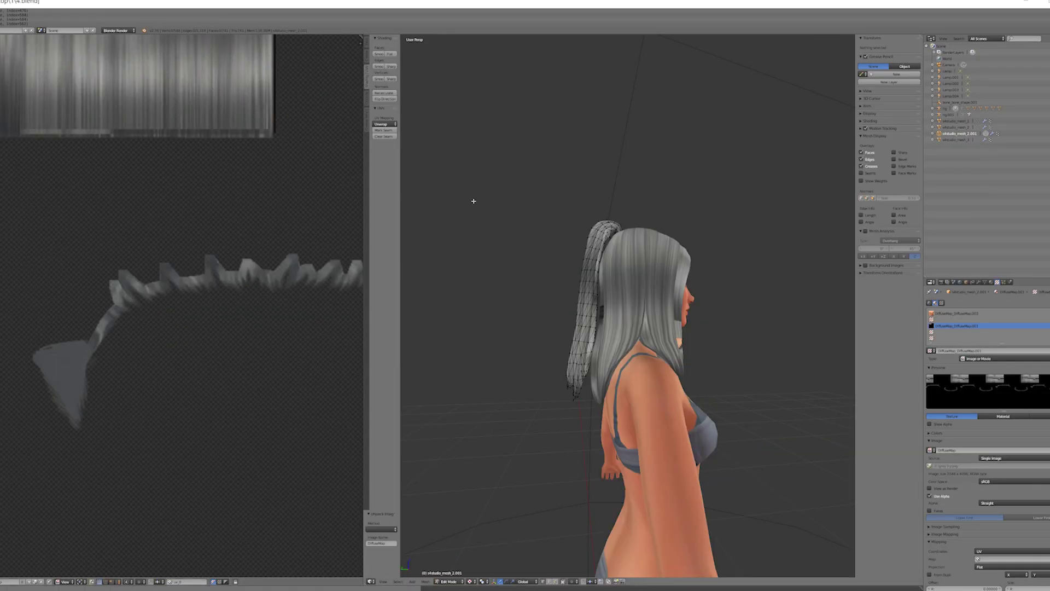
# Examine the grey texture on the hair and ponytail up close and from several sides.
pyautogui.moveTo(473, 201); pyautogui.dragTo(651, 225, button='middle')
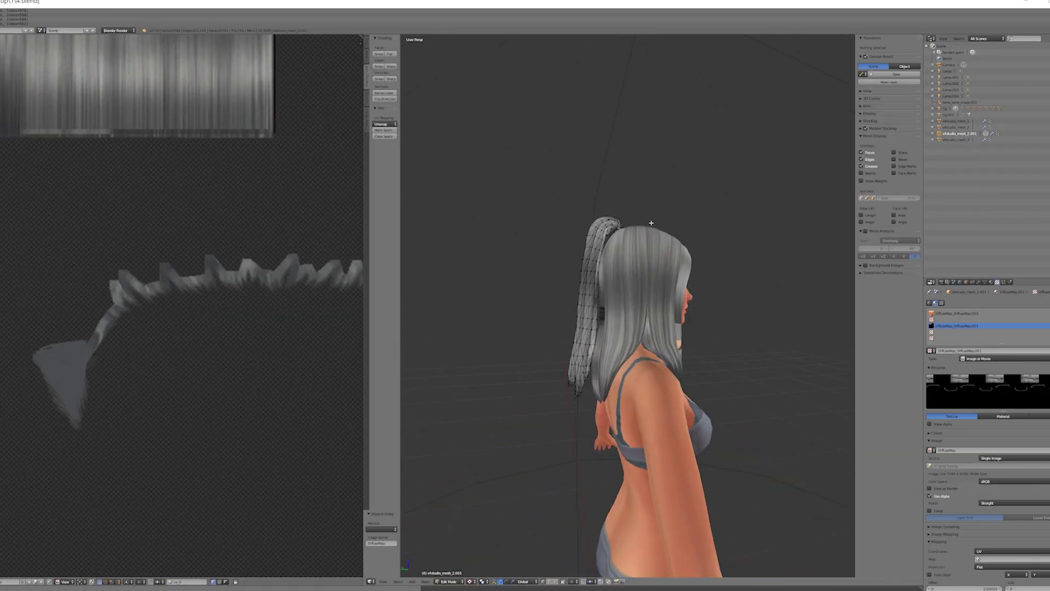
pyautogui.press('a')
pyautogui.press('a')
pyautogui.scroll(4, 678, 226)
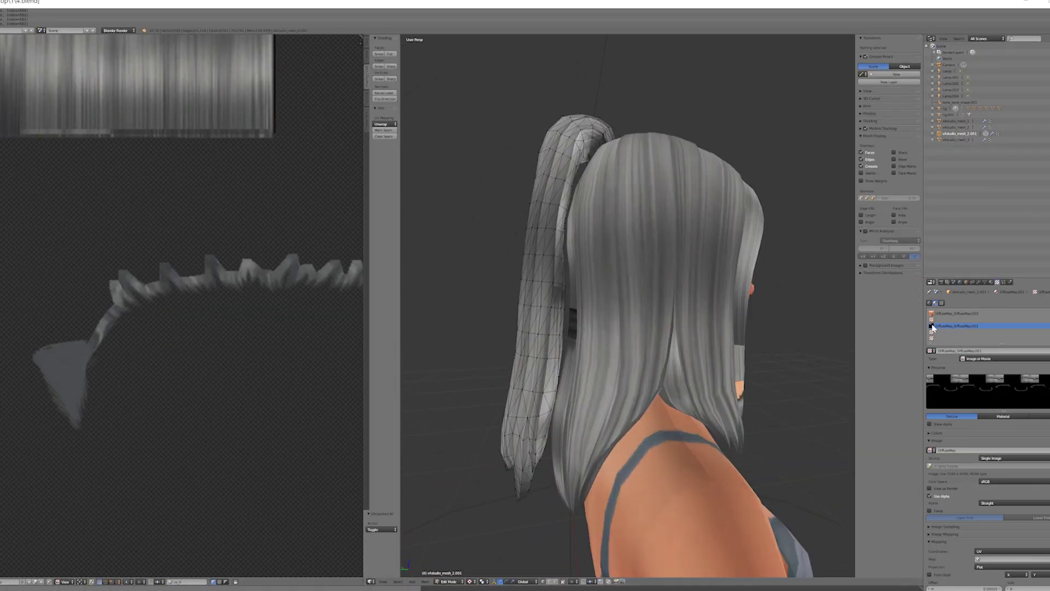
pyautogui.scroll(-3, 548, 110)
pyautogui.moveTo(788, 213); pyautogui.dragTo(607, 211, button='middle')
pyautogui.scroll(-6, 691, 202)
pyautogui.scroll(4, 445, 472)
pyautogui.moveTo(446, 472); pyautogui.dragTo(597, 250, button='middle')
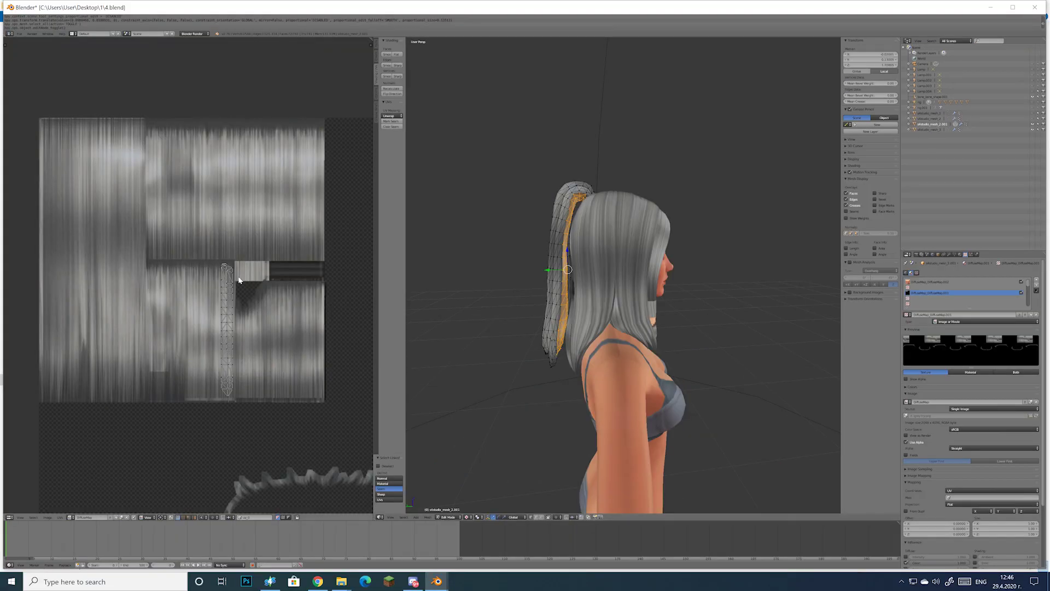
# Move the inner strand's whole UV island to the upper-left area of the grey hair texture, then deselect it.
pyautogui.press('a')
pyautogui.press('g')
pyautogui.click(102, 136)
pyautogui.press('g')
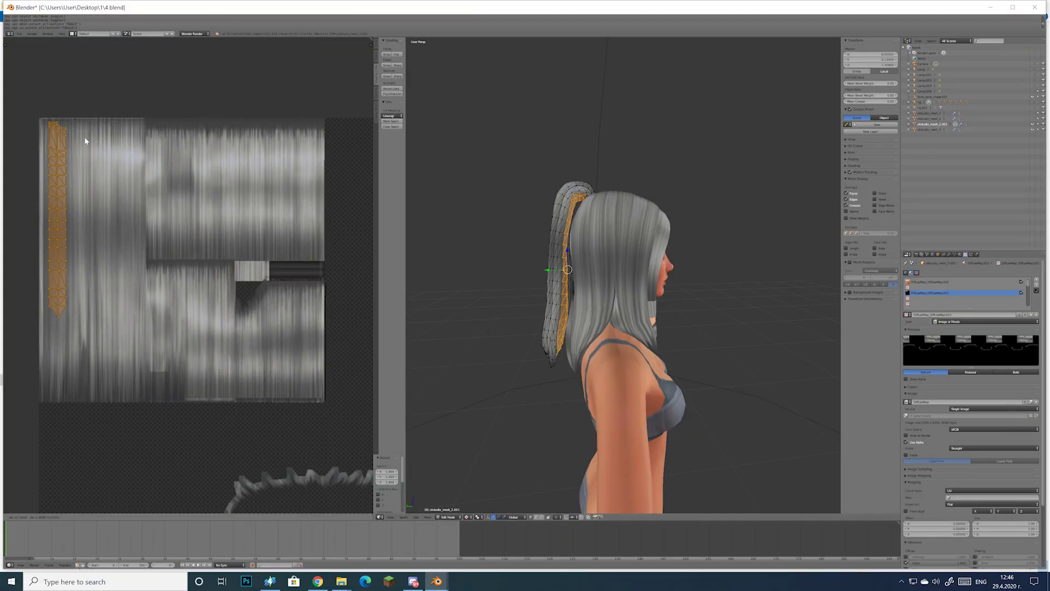
pyautogui.click(88, 140)
pyautogui.press('a')
# Leave Edit Mode for Object Mode and view the grey hair and ponytail from the front side.
pyautogui.moveTo(492, 355); pyautogui.dragTo(520, 437, button='middle')
pyautogui.scroll(-3, 492, 465)
pyautogui.click(450, 517)
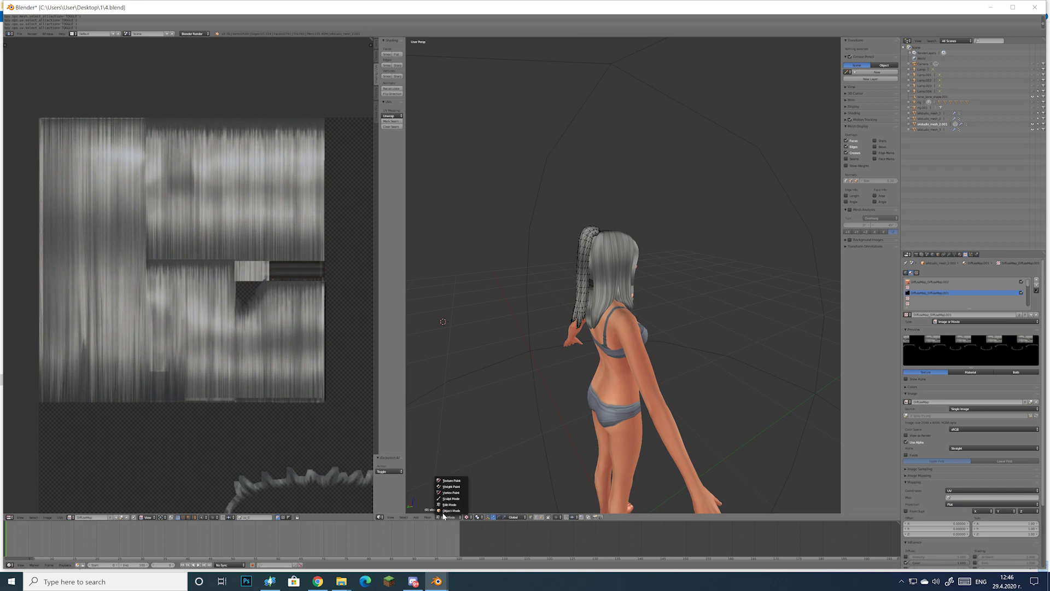
pyautogui.click(449, 510)
pyautogui.scroll(3, 525, 372)
pyautogui.moveTo(536, 345); pyautogui.dragTo(777, 320, button='middle')
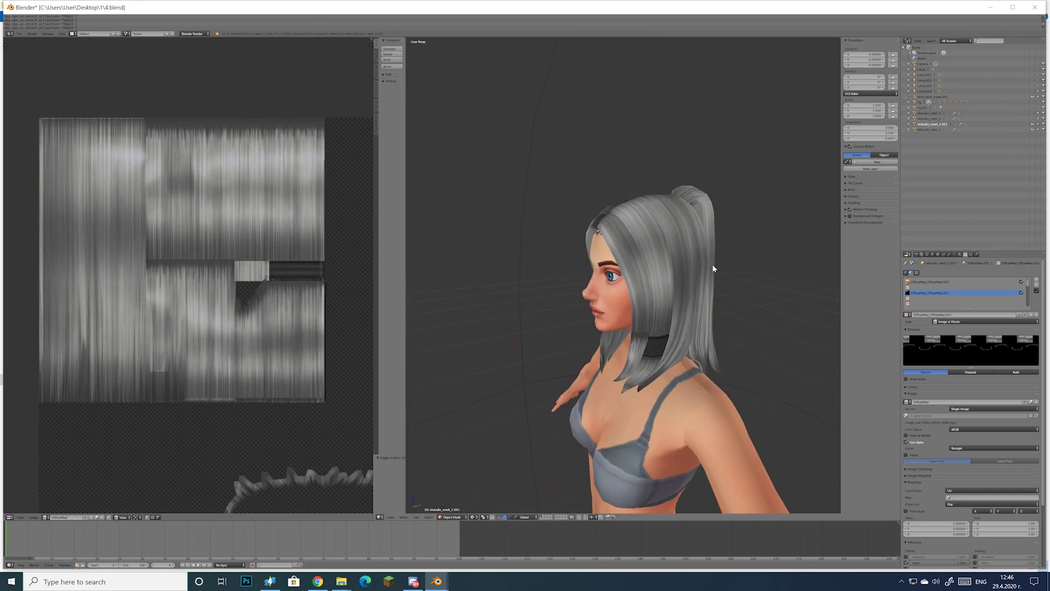
# Select the main hair object, select its entire mesh in Edit Mode, and assign a background image to its UV layout.
pyautogui.click(930, 129)
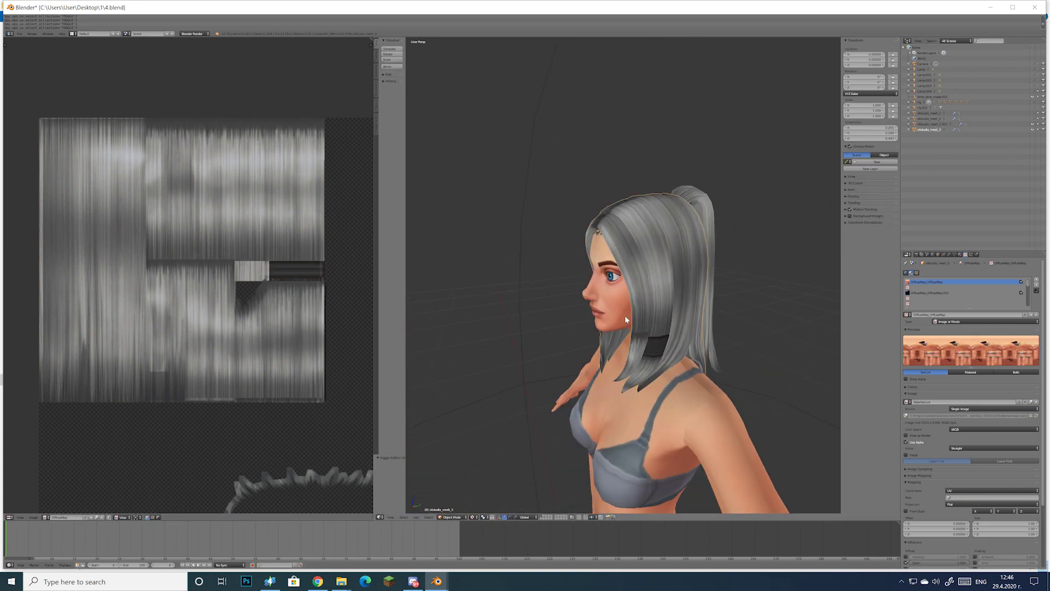
pyautogui.click(453, 517)
pyautogui.click(451, 501)
pyautogui.press('a')
pyautogui.scroll(6, 217, 370)
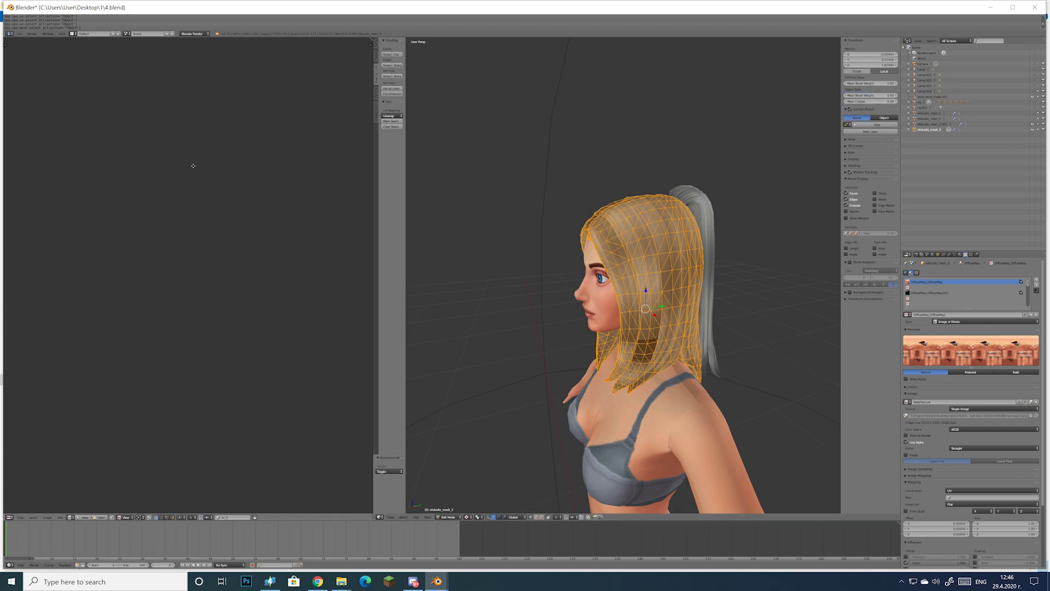
pyautogui.click(72, 517)
pyautogui.click(84, 482)
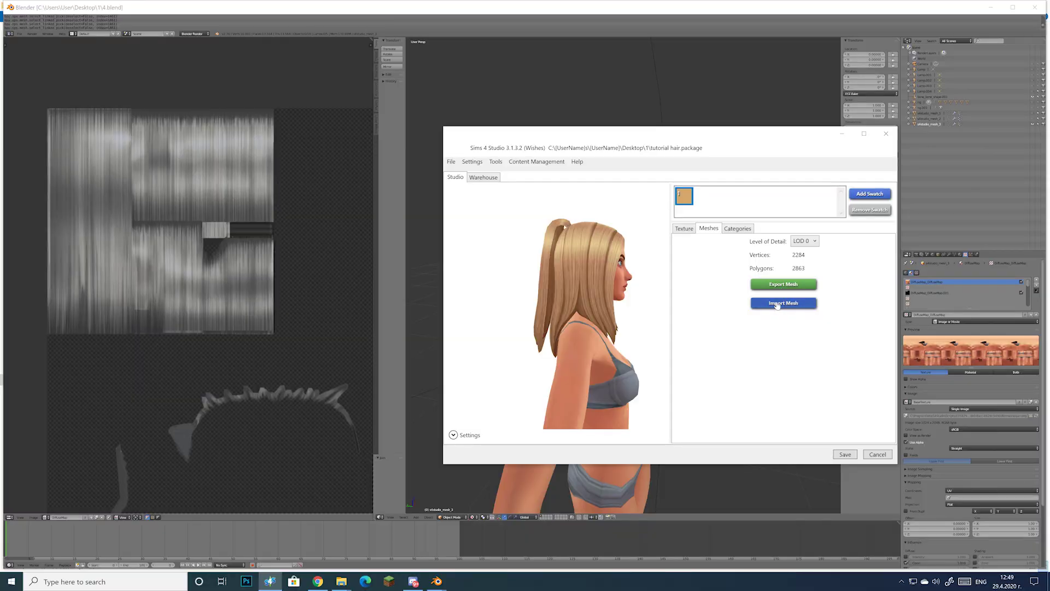
# Import the hair mesh from its Blender file, and import the "grey try" PNG as the hair texture.
pyautogui.click(776, 305)
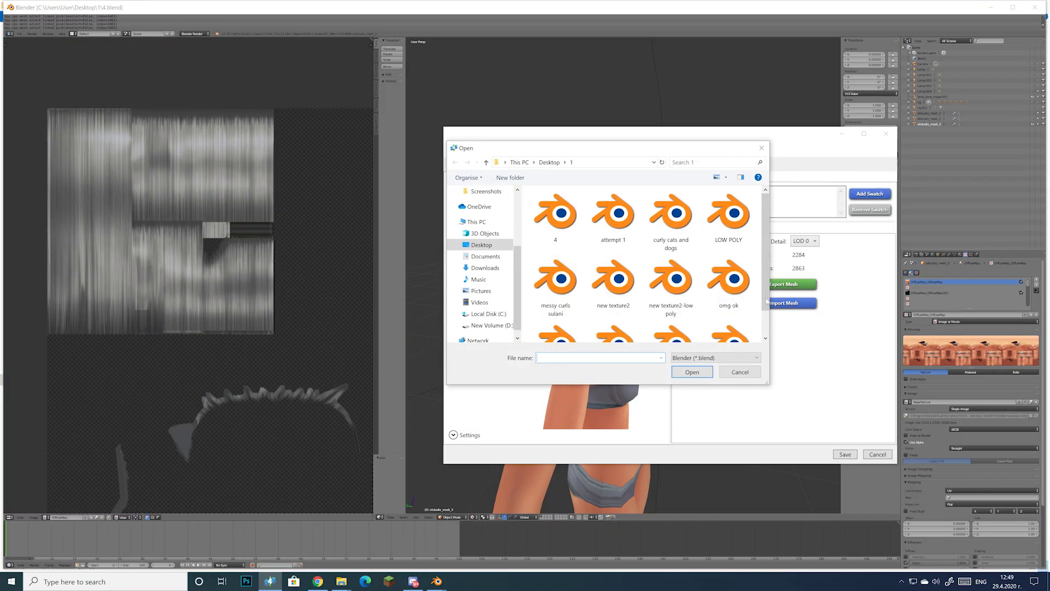
pyautogui.press('Return')
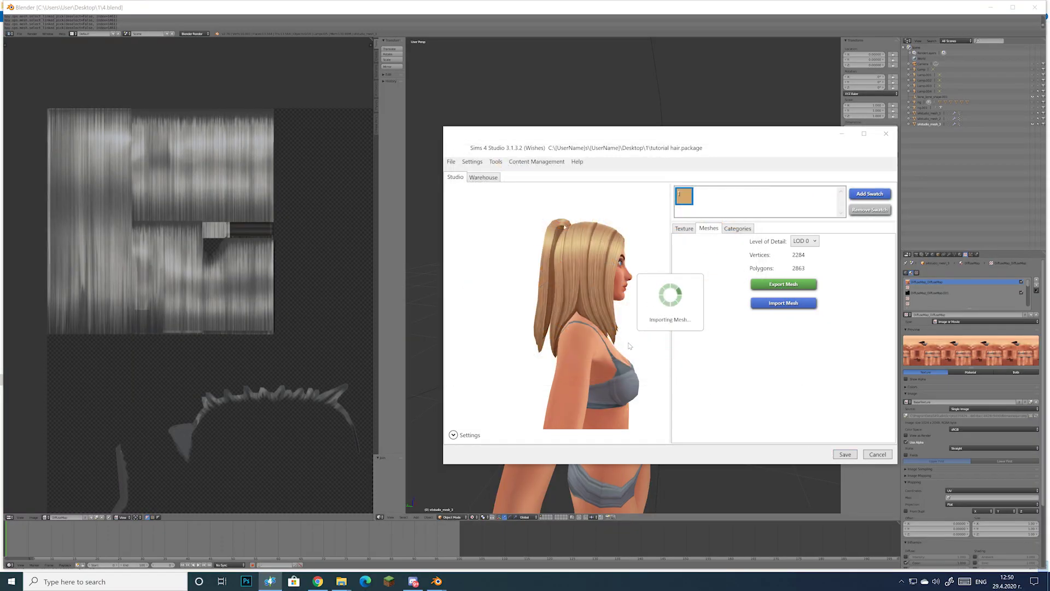
pyautogui.click(682, 230)
pyautogui.click(706, 386)
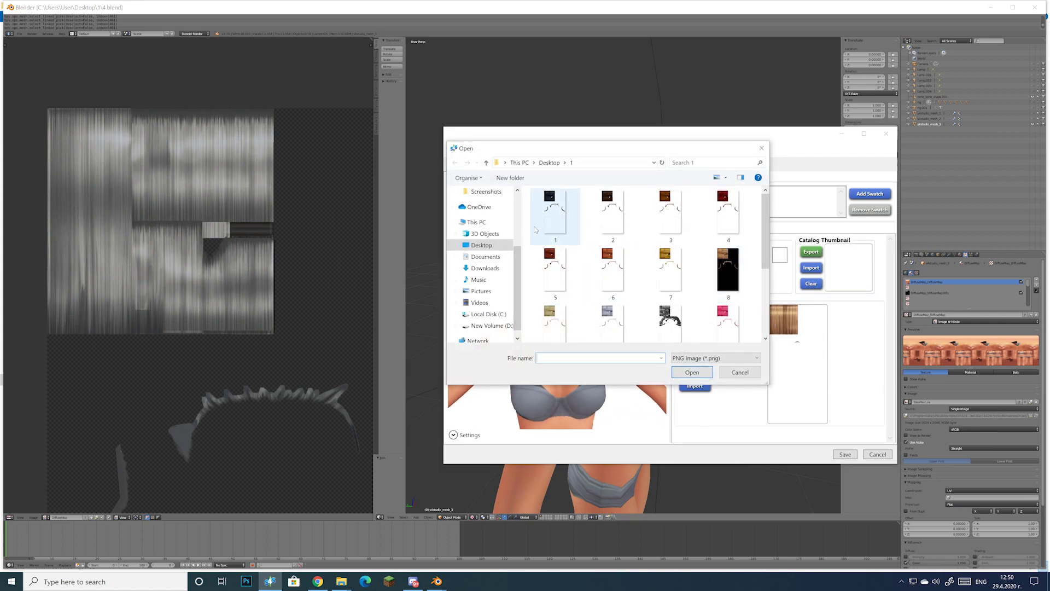
pyautogui.scroll(10, 645, 252)
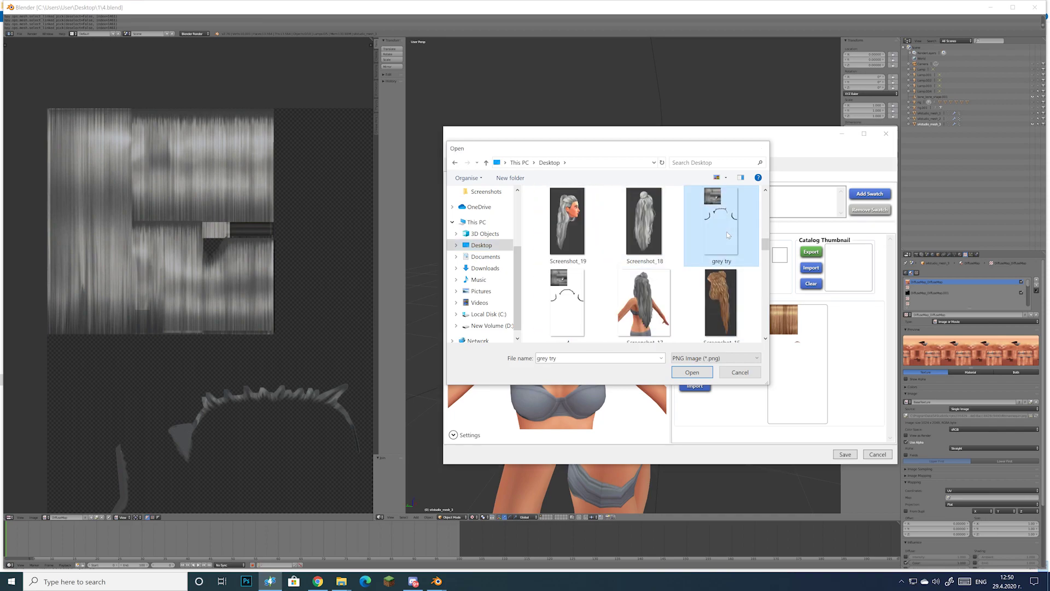
pyautogui.doubleClick(721, 221)
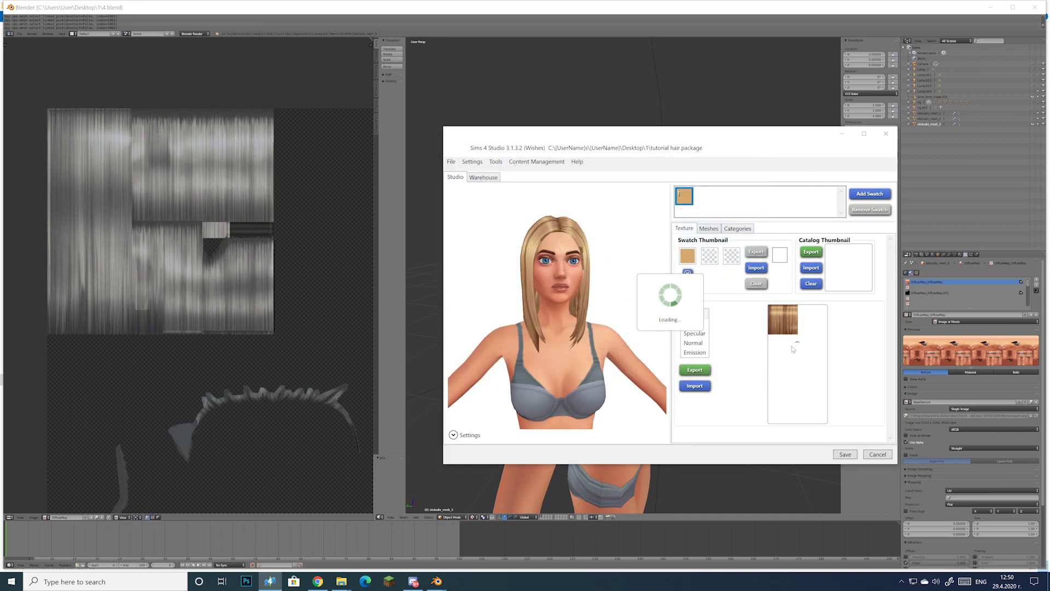
pyautogui.click(694, 386)
pyautogui.scroll(-10, 651, 285)
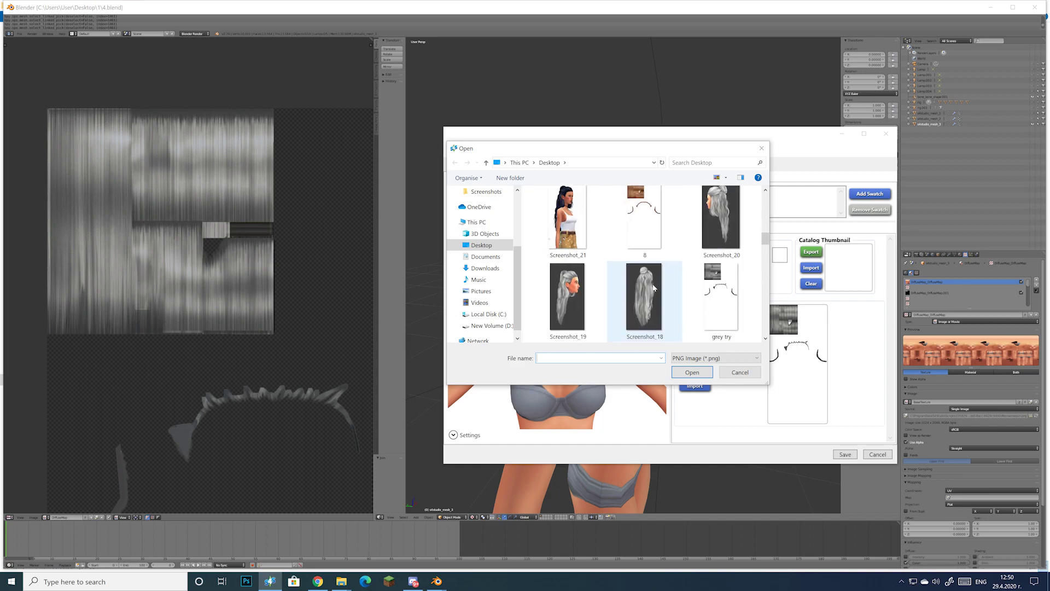
pyautogui.scroll(-1, 654, 289)
pyautogui.scroll(1, 723, 243)
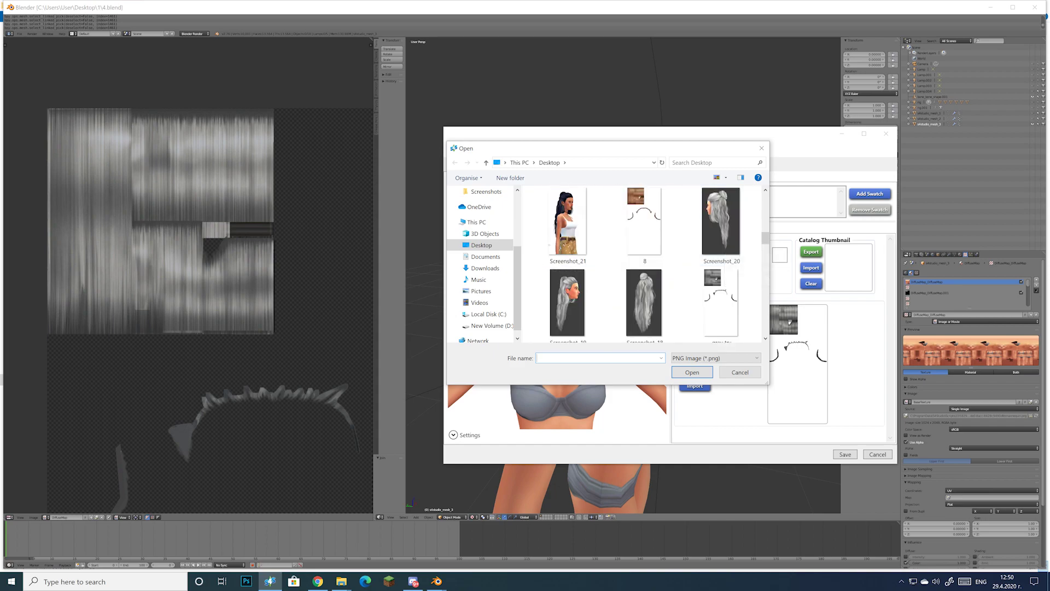
pyautogui.click(762, 148)
# Inspect the grey hair in the rotated Sims 4 Studio preview, then switch to Blender and examine it from several sides.
pyautogui.moveTo(626, 293); pyautogui.dragTo(454, 334)
pyautogui.click(842, 133)
pyautogui.moveTo(758, 160); pyautogui.dragTo(650, 186, button='middle')
pyautogui.click(1033, 124)
pyautogui.click(1034, 124)
pyautogui.moveTo(655, 230); pyautogui.dragTo(640, 198, button='middle')
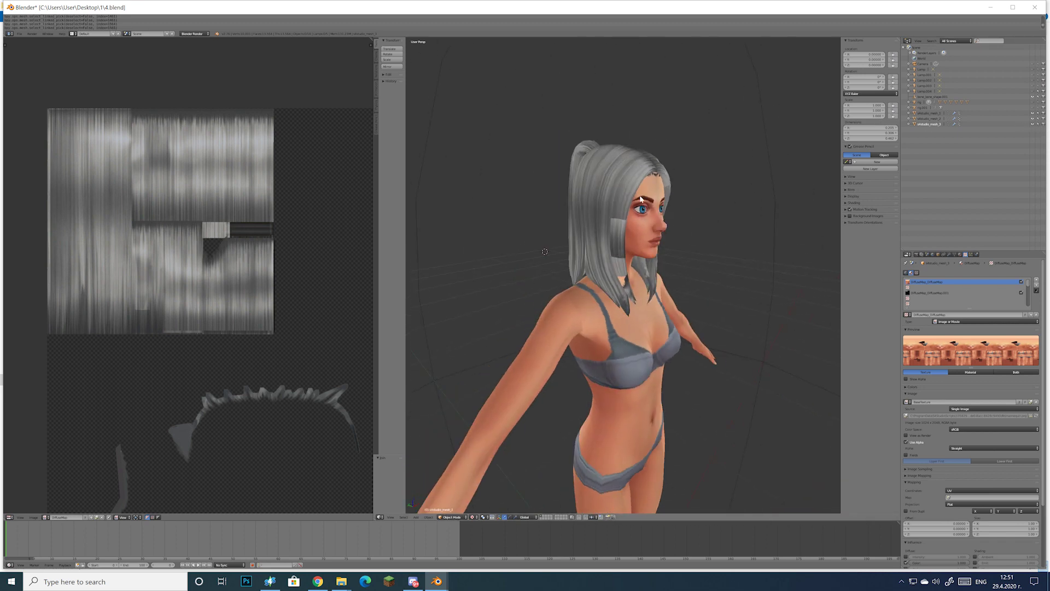
pyautogui.moveTo(671, 166); pyautogui.dragTo(705, 162, button='middle')
# Select the second hair mesh, hide the main hair, and assign the DiffuseMap image to the second mesh's UV layout in Edit Mode.
pyautogui.click(949, 118)
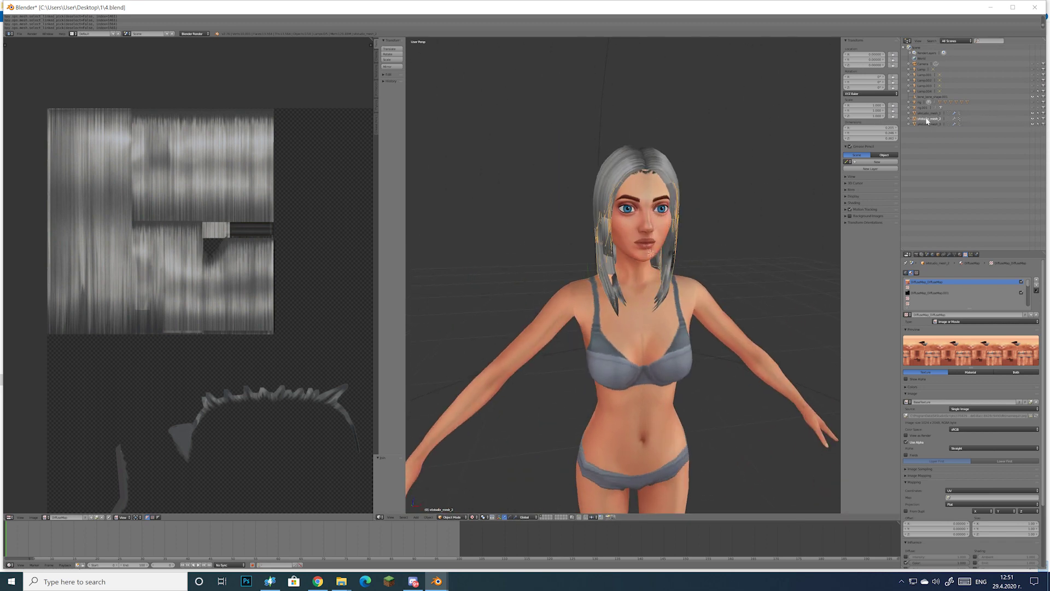
pyautogui.click(1033, 124)
pyautogui.scroll(2, 750, 310)
pyautogui.moveTo(696, 250)
pyautogui.mouseDown(button='middle')
pyautogui.moveTo(649, 238)
pyautogui.moveTo(701, 247)
pyautogui.mouseUp(button='middle')
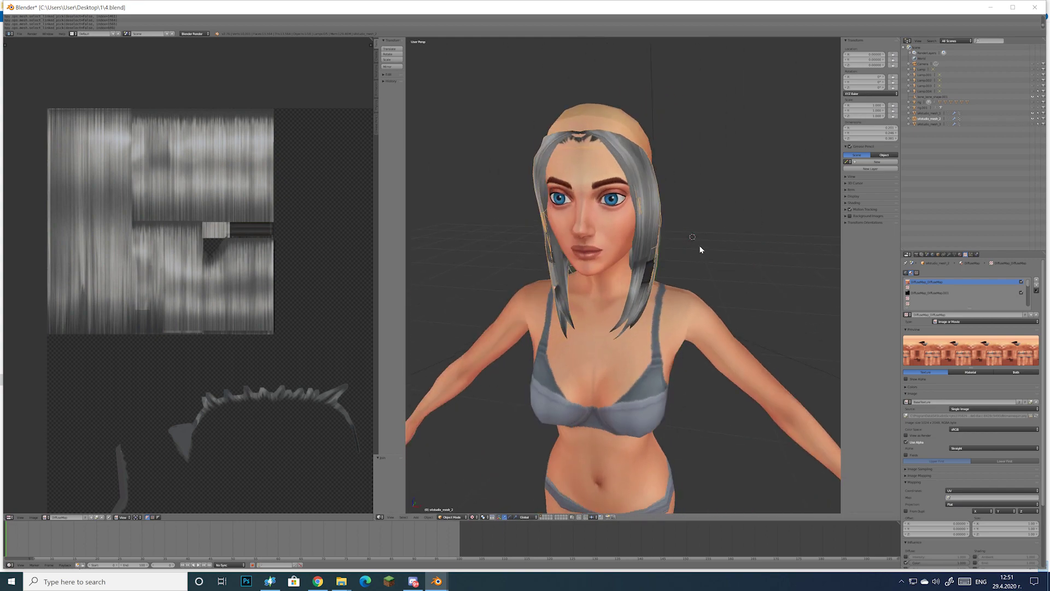
pyautogui.click(459, 520)
pyautogui.click(458, 512)
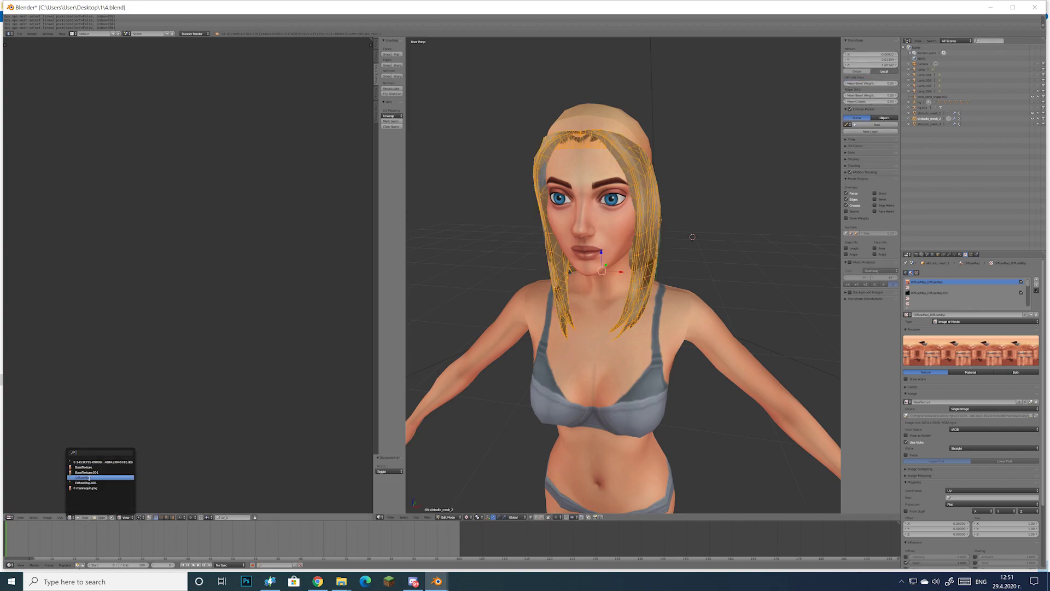
pyautogui.click(89, 478)
# Select the linked front strand pieces on one side of the face and move their UV islands onto the long left strip of the texture.
pyautogui.press('a')
pyautogui.moveTo(525, 304); pyautogui.dragTo(607, 306, button='middle')
pyautogui.press('l')
pyautogui.press('a')
pyautogui.press('l')
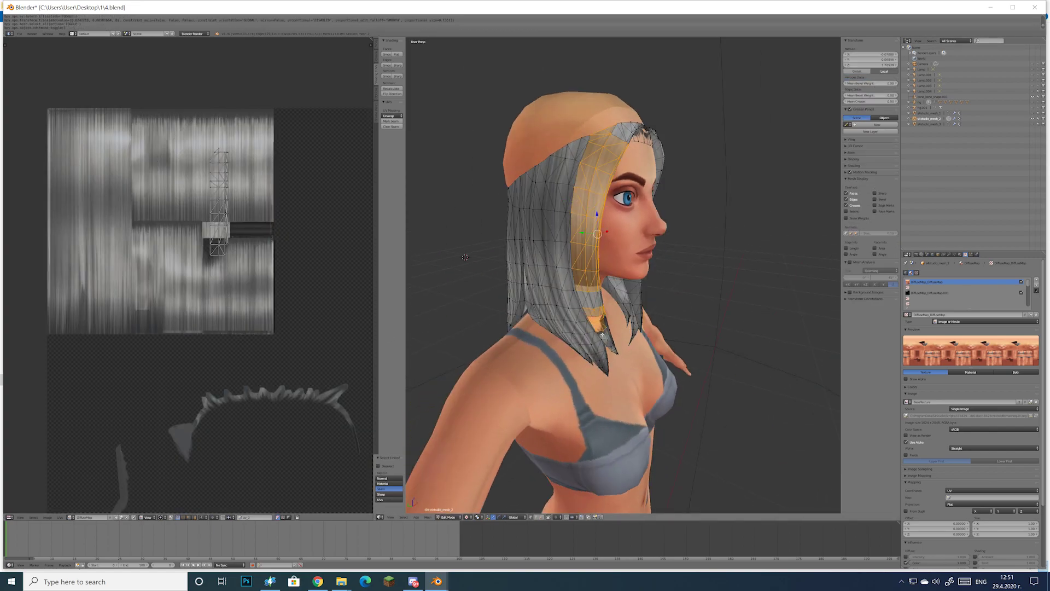
pyautogui.press('a')
pyautogui.press('l')
pyautogui.scroll(2, 598, 296)
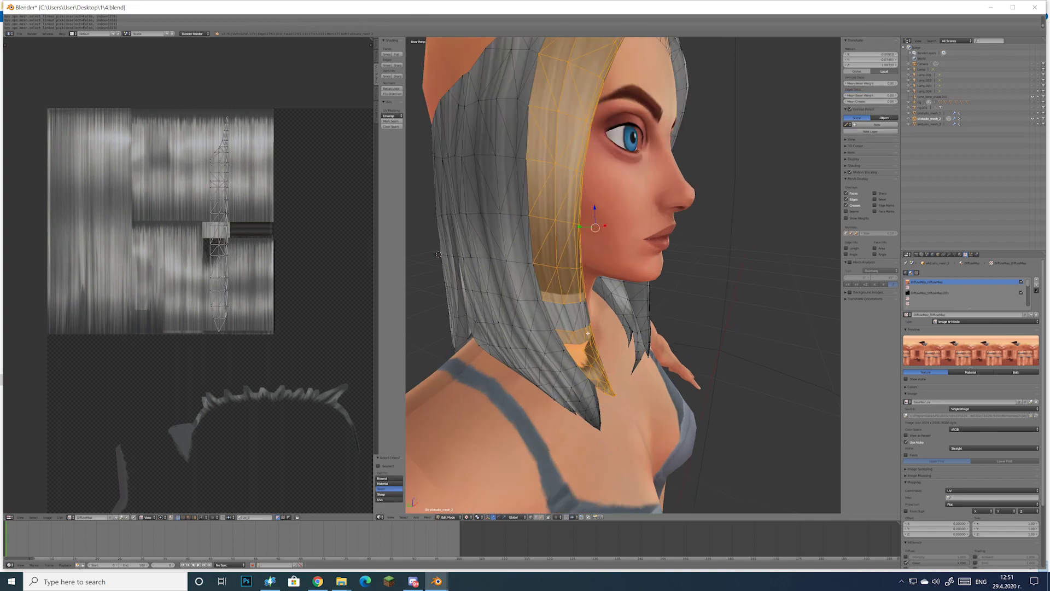
pyautogui.press('l')
pyautogui.moveTo(588, 334); pyautogui.dragTo(609, 323, button='middle')
pyautogui.press('l')
pyautogui.scroll(-5, 609, 320)
pyautogui.press('a')
pyautogui.press('g')
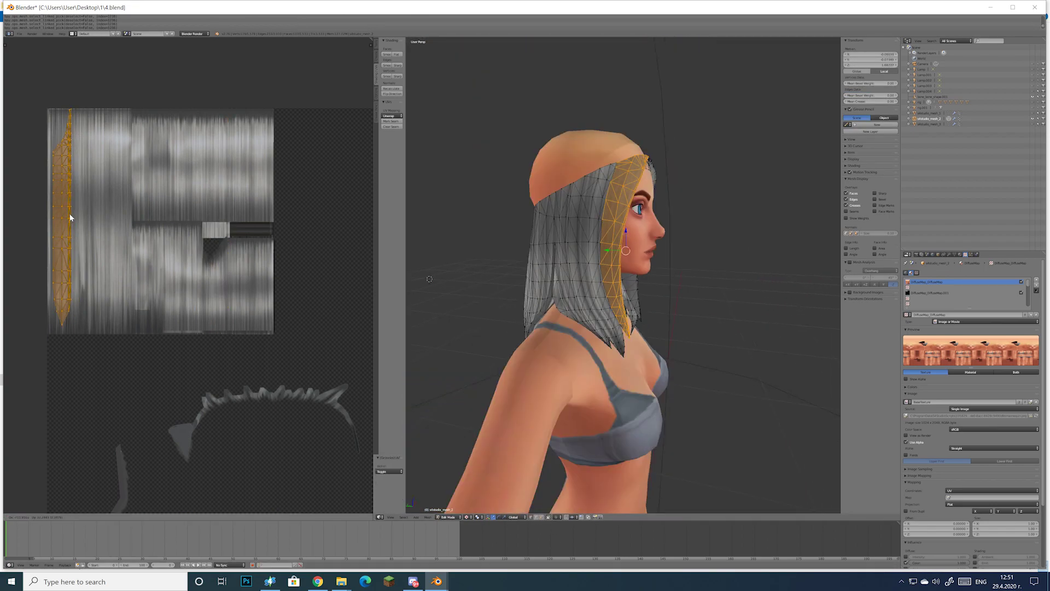
pyautogui.click(107, 219)
pyautogui.press('a')
# Move the UV islands of the front strand on the opposite side of the face onto the texture's long left strip.
pyautogui.moveTo(684, 279); pyautogui.dragTo(493, 274, button='middle')
pyautogui.press('l')
pyautogui.press('a')
pyautogui.press('g')
pyautogui.click(150, 227)
pyautogui.press('a')
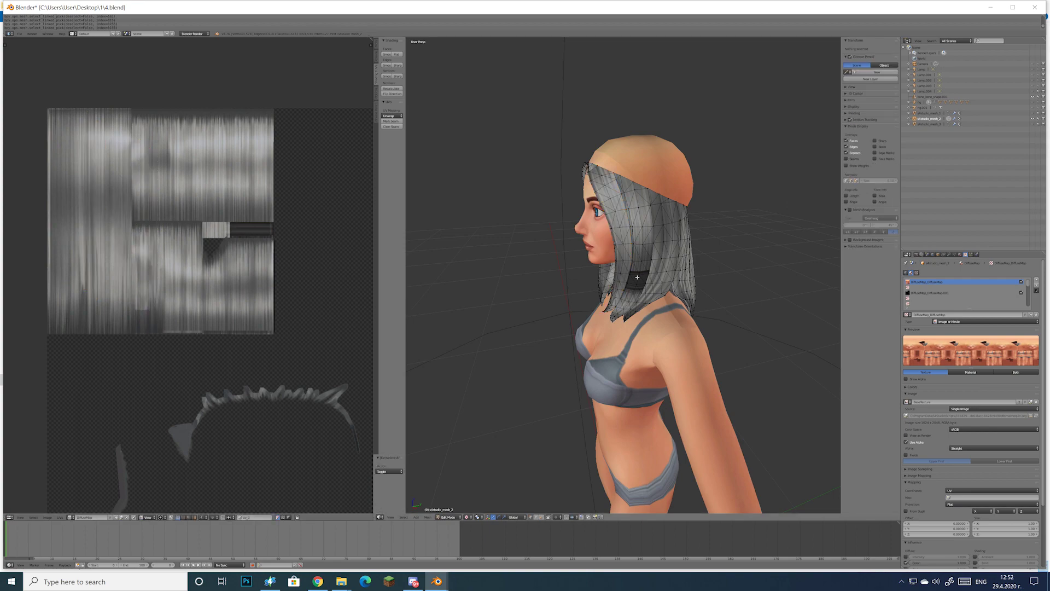
# With the whole mesh selected, move the stray UV islands onto the texture's left strip and check the full layout down to the hairline.
pyautogui.press('l')
pyautogui.press('l')
pyautogui.press('l')
pyautogui.scroll(2, 644, 246)
pyautogui.press('a')
pyautogui.press('a')
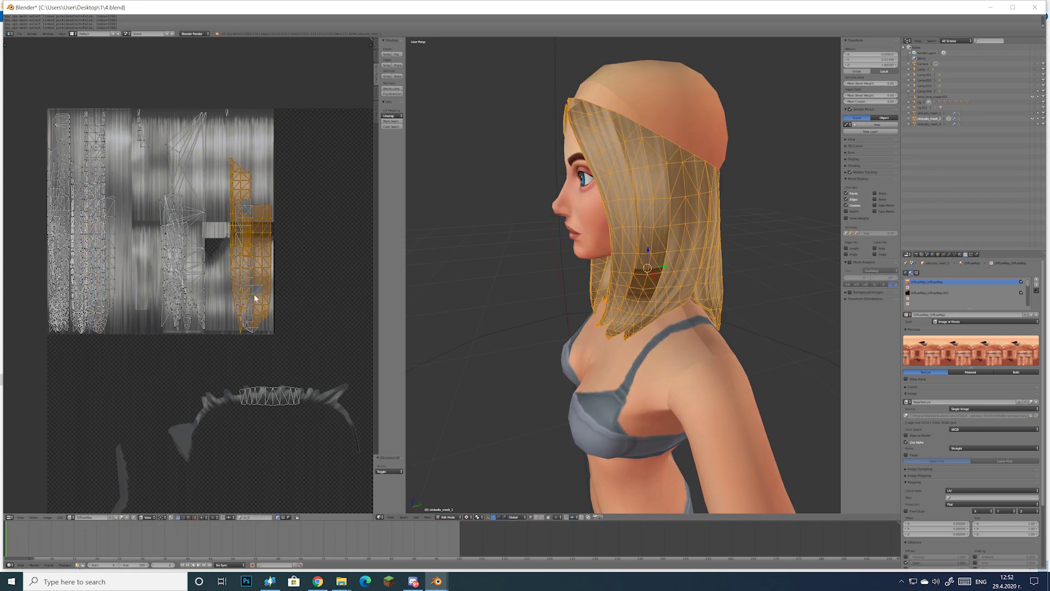
pyautogui.press('g')
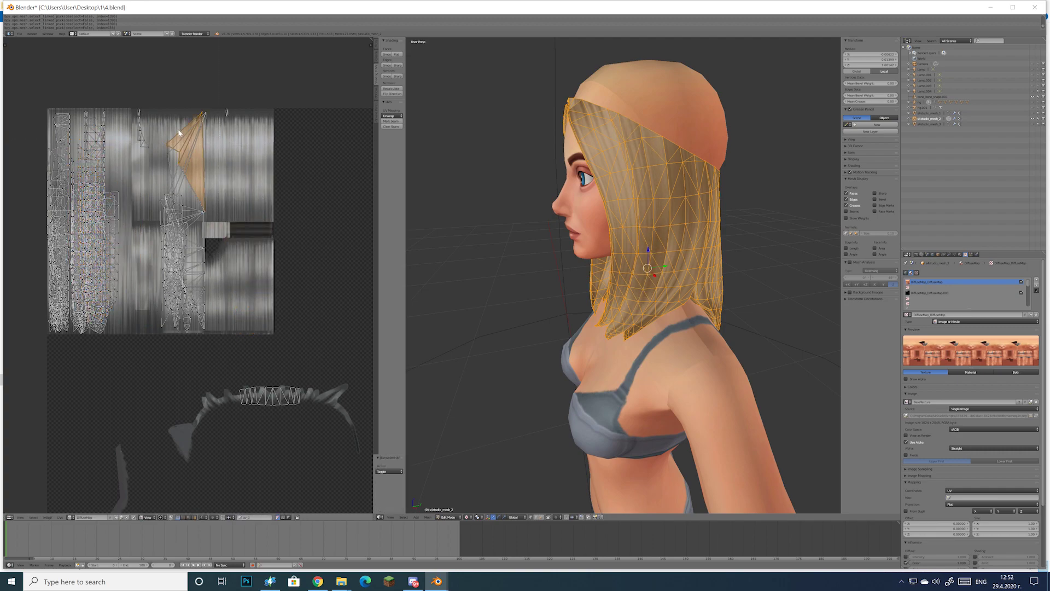
pyautogui.press('g')
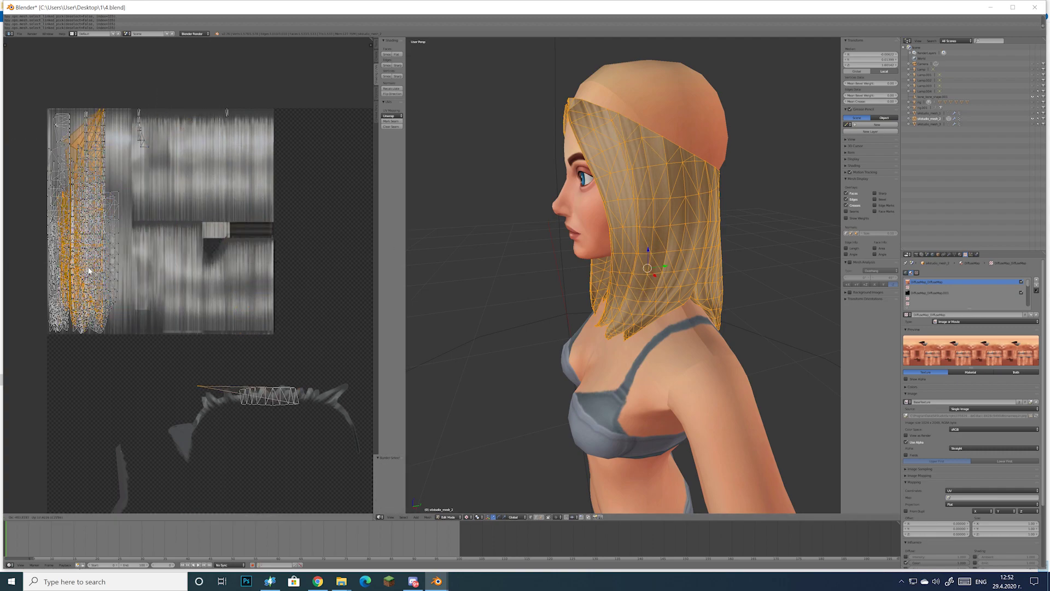
pyautogui.click(112, 277)
pyautogui.press('a')
pyautogui.scroll(-2, 574, 284)
pyautogui.moveTo(574, 284); pyautogui.dragTo(328, 368, button='middle')
pyautogui.press('a')
pyautogui.moveTo(201, 385); pyautogui.dragTo(188, 292, button='middle')
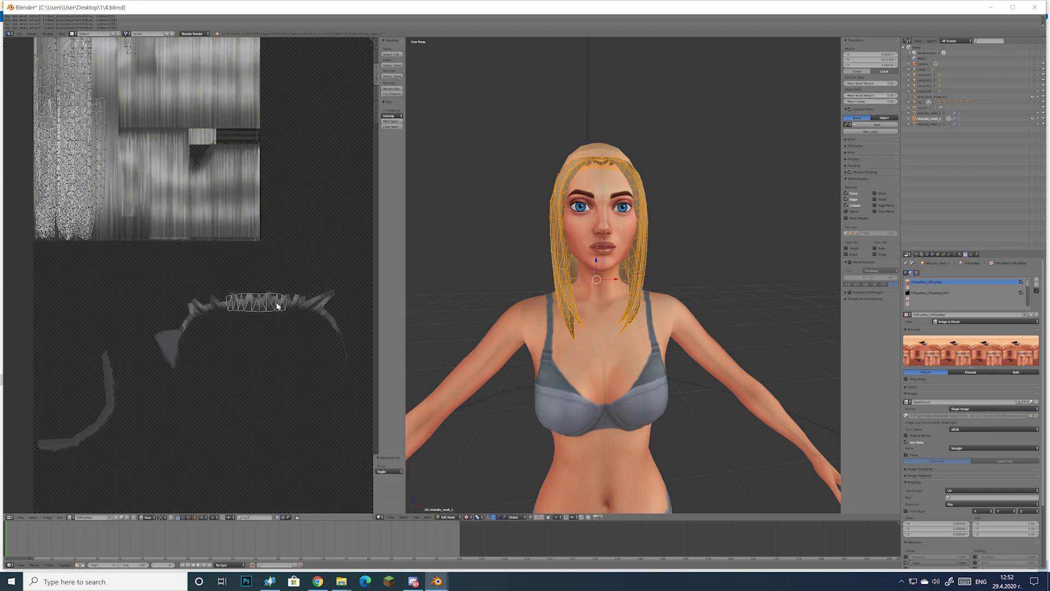
pyautogui.press('a')
# Hide the second hair mesh, select the innermost one, and assign DiffuseMap to its entire UV layout in Edit Mode.
pyautogui.moveTo(684, 262); pyautogui.dragTo(673, 273, button='middle')
pyautogui.click(930, 113)
pyautogui.click(1033, 118)
pyautogui.click(1033, 113)
pyautogui.press('Tab')
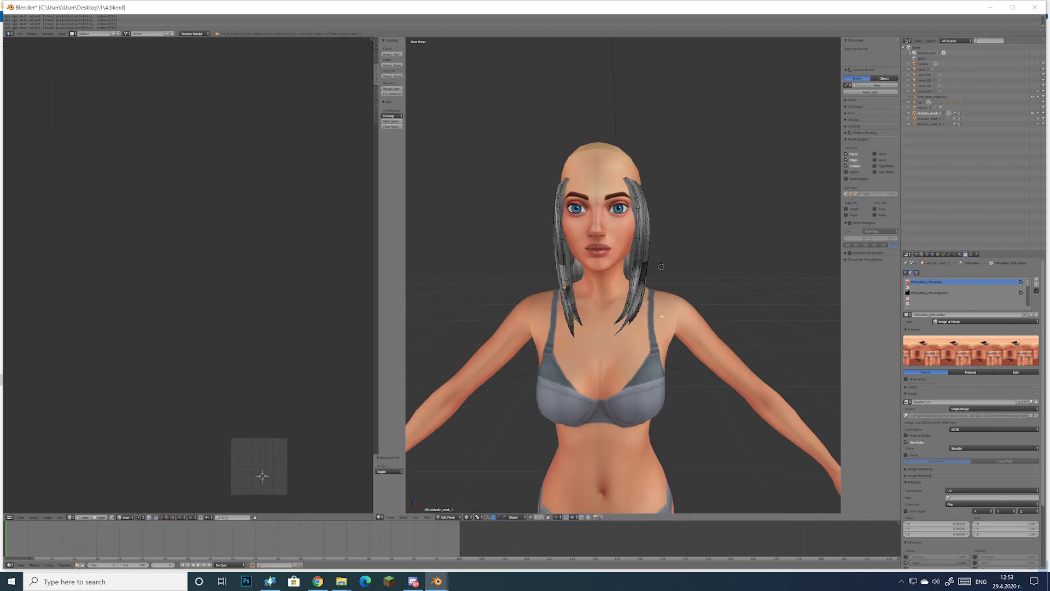
pyautogui.press('a')
pyautogui.click(71, 517)
pyautogui.click(83, 477)
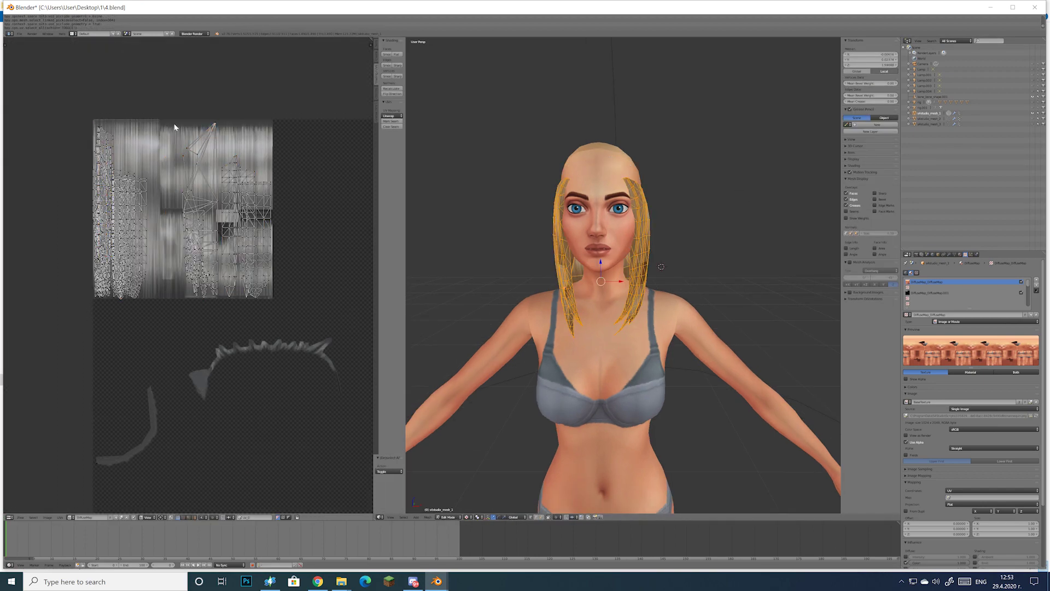
# Box-select the innermost mesh's UV islands outside the texture's left strip and move them towards that strip in two passes.
pyautogui.press('b')
pyautogui.moveTo(173, 111); pyautogui.dragTo(295, 315)
pyautogui.press('g')
pyautogui.press('a')
pyautogui.press('b')
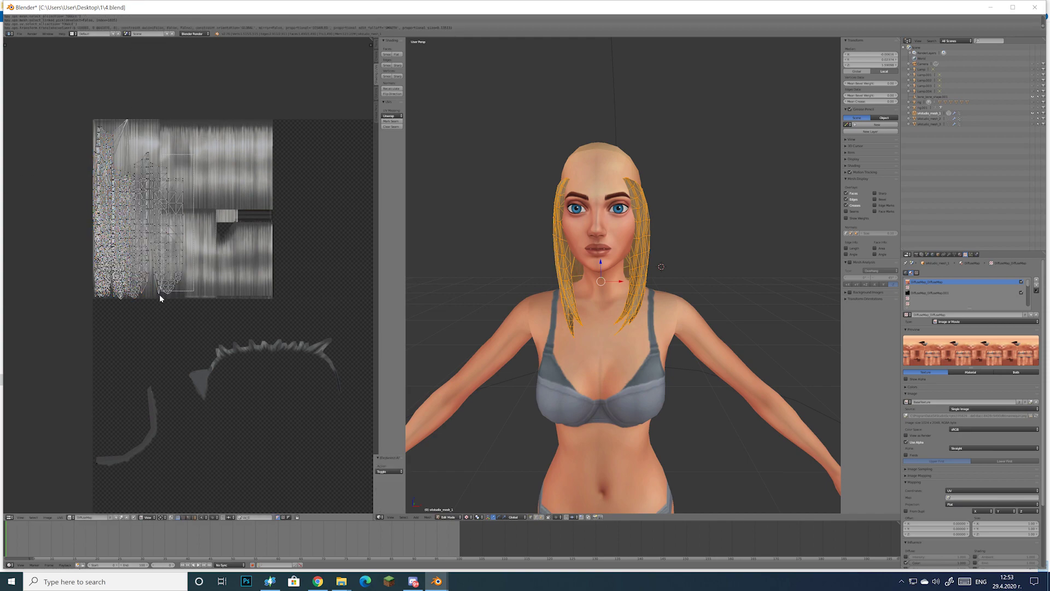
pyautogui.click(191, 197)
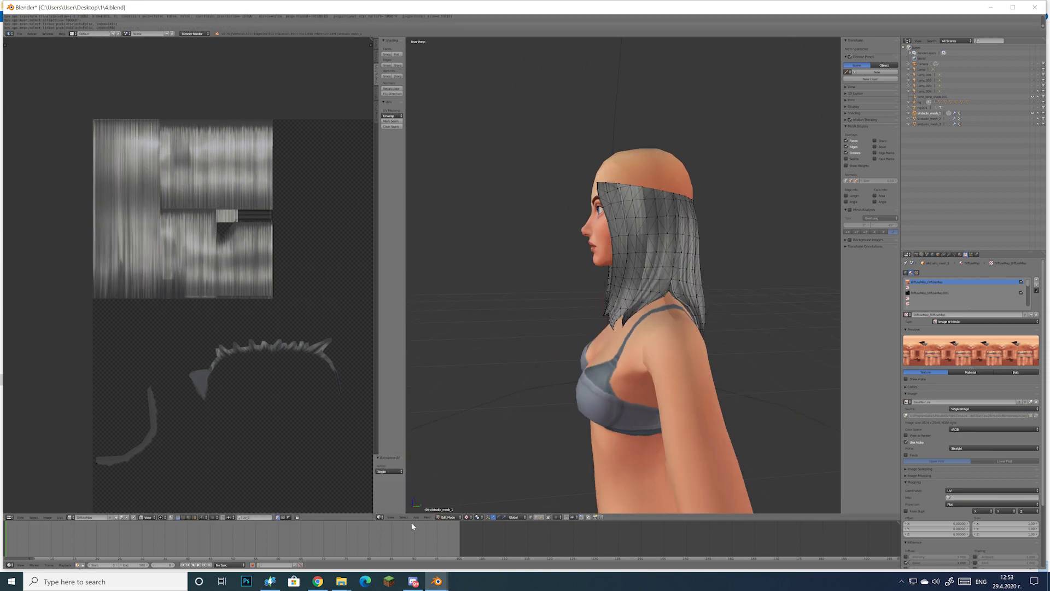
# Return to Object Mode and make the hidden hair meshes visible again.
pyautogui.click(449, 517)
pyautogui.click(451, 509)
pyautogui.scroll(-4, 602, 361)
pyautogui.moveTo(564, 361); pyautogui.dragTo(632, 375, button='middle')
pyautogui.click(1033, 118)
pyautogui.click(1033, 125)
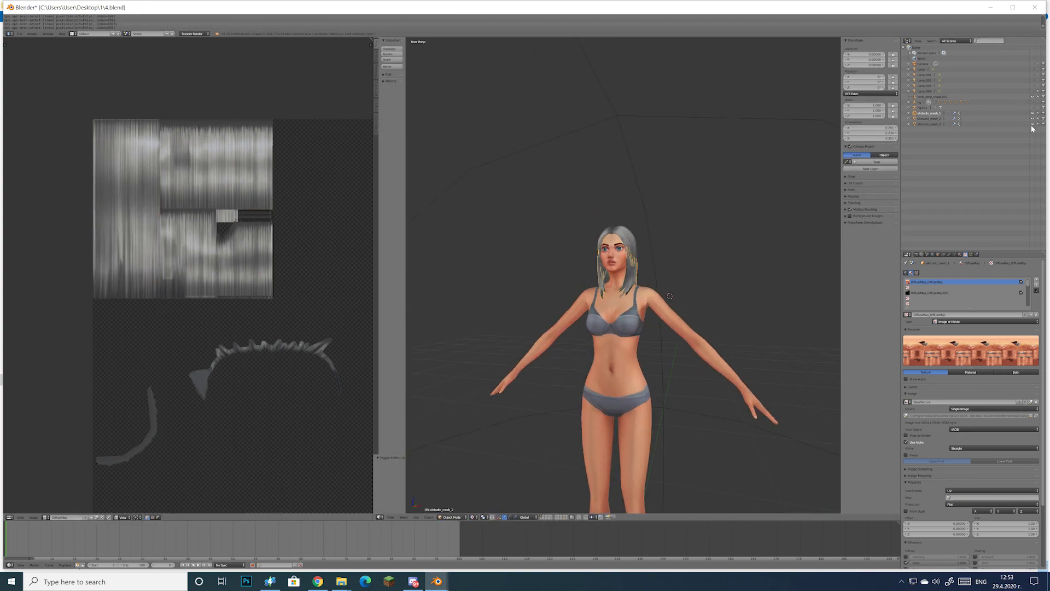
# View the finished hair from the front, save the Blender file, and switch to Sims 4 Studio.
pyautogui.moveTo(657, 329); pyautogui.dragTo(578, 330, button='middle')
pyautogui.press('KP_1')
pyautogui.hotkey('ctrl', 's')
pyautogui.click(269, 581)
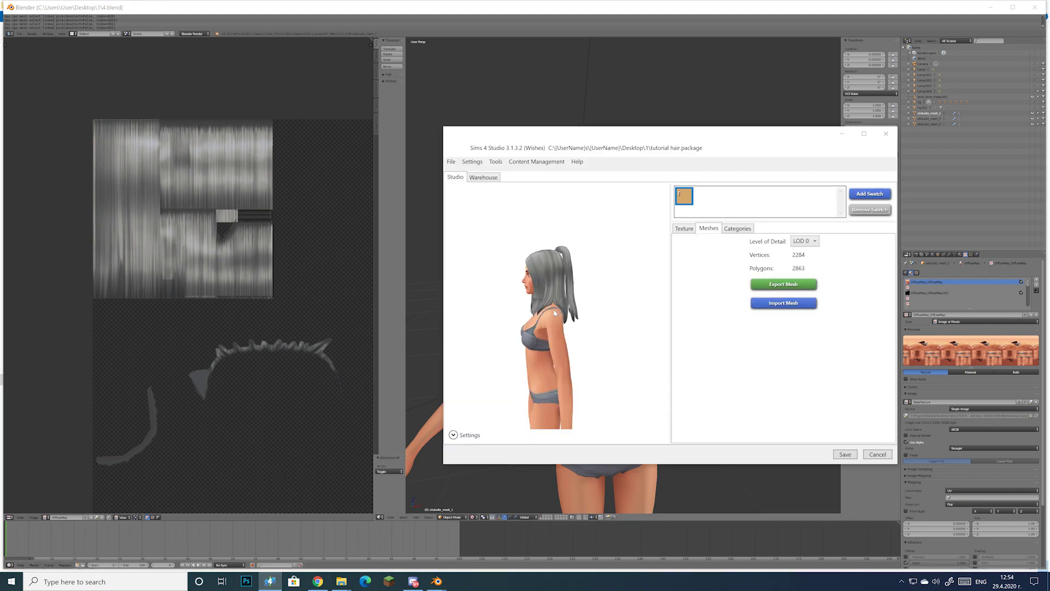